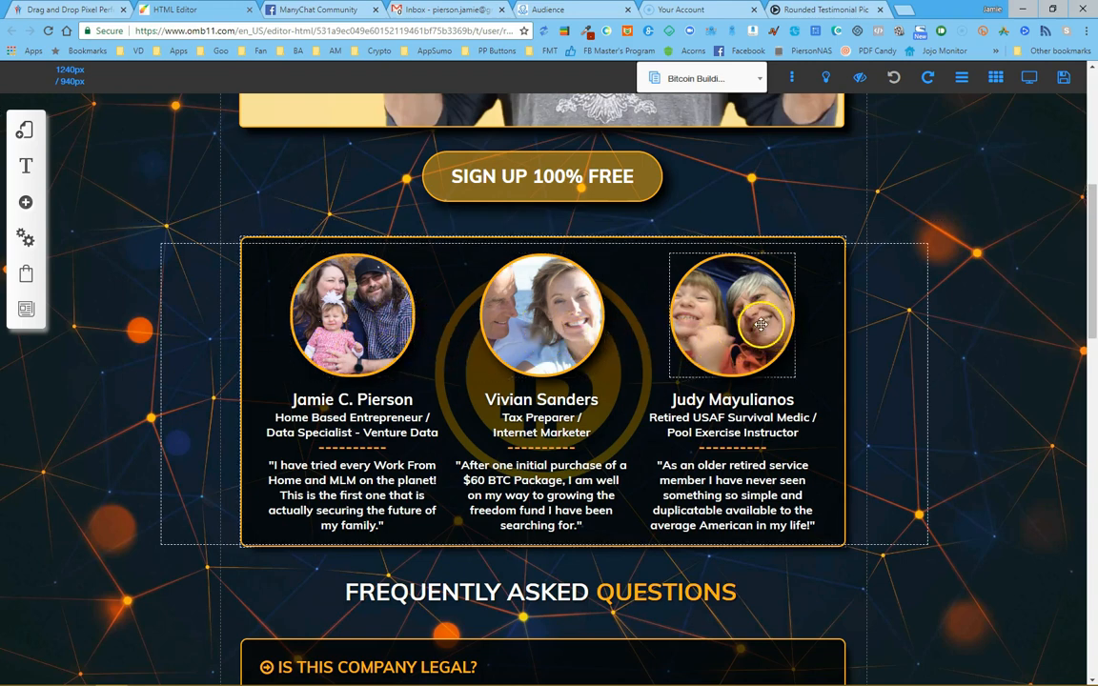
Push the testimonial box and all content below it down to open a gap beneath the sign-up button
scroll(520, 305, down, 1)
scroll(381, 372, up, 2)
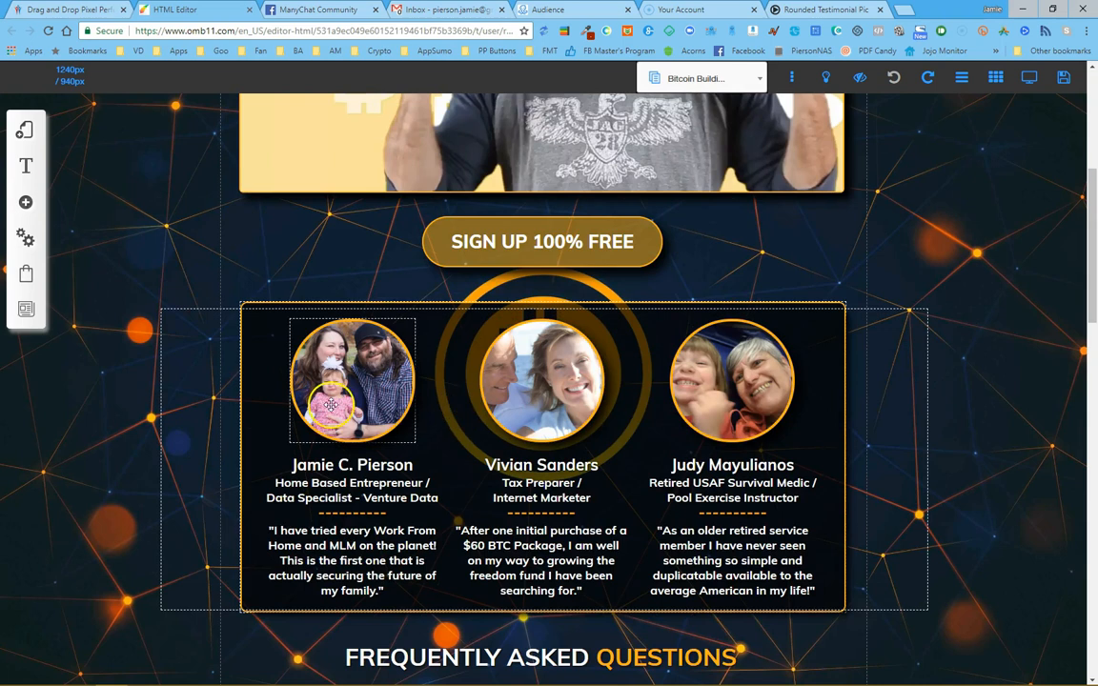
mouse_move(335, 388)
mouse_down()
mouse_move(316, 428)
mouse_move(237, 477)
mouse_move(316, 428)
mouse_move(335, 391)
mouse_up()
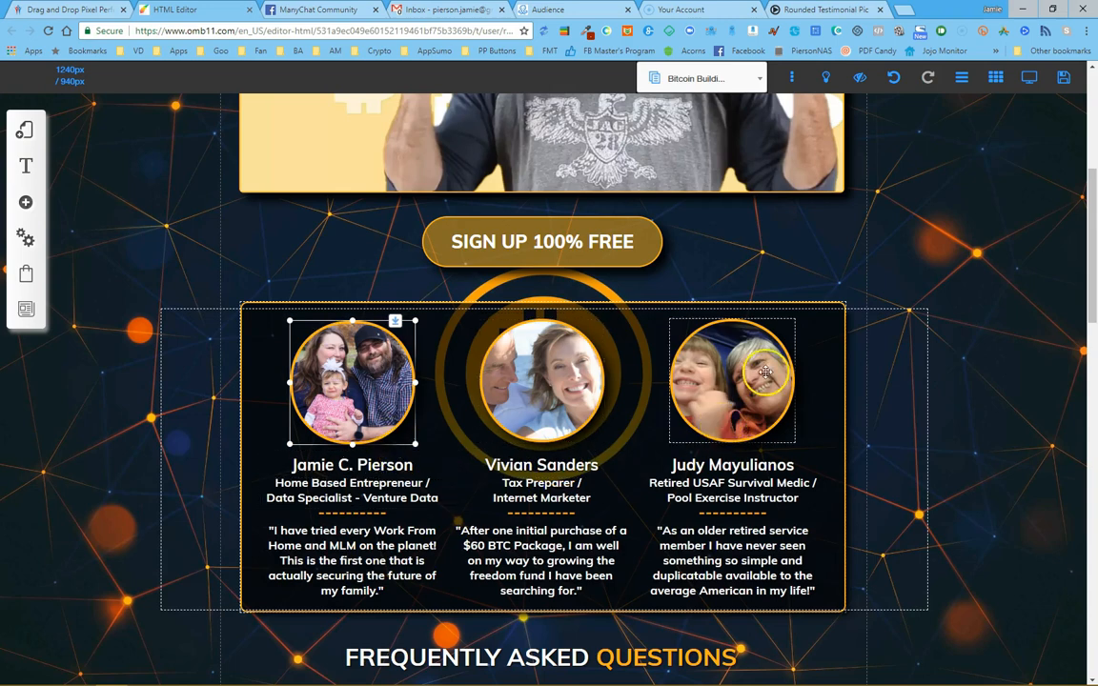
click(815, 308)
drag(826, 303, 797, 539)
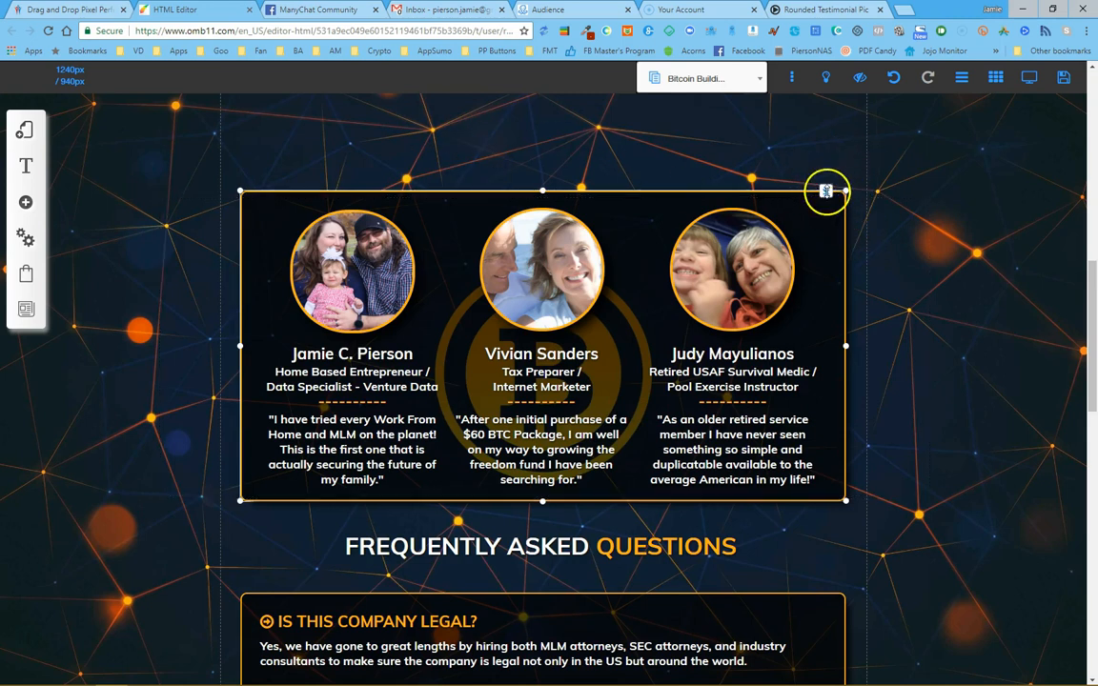
Push the testimonial section further down the page, clear of the Bitcoin logo, to make room for a new picture
click(768, 212)
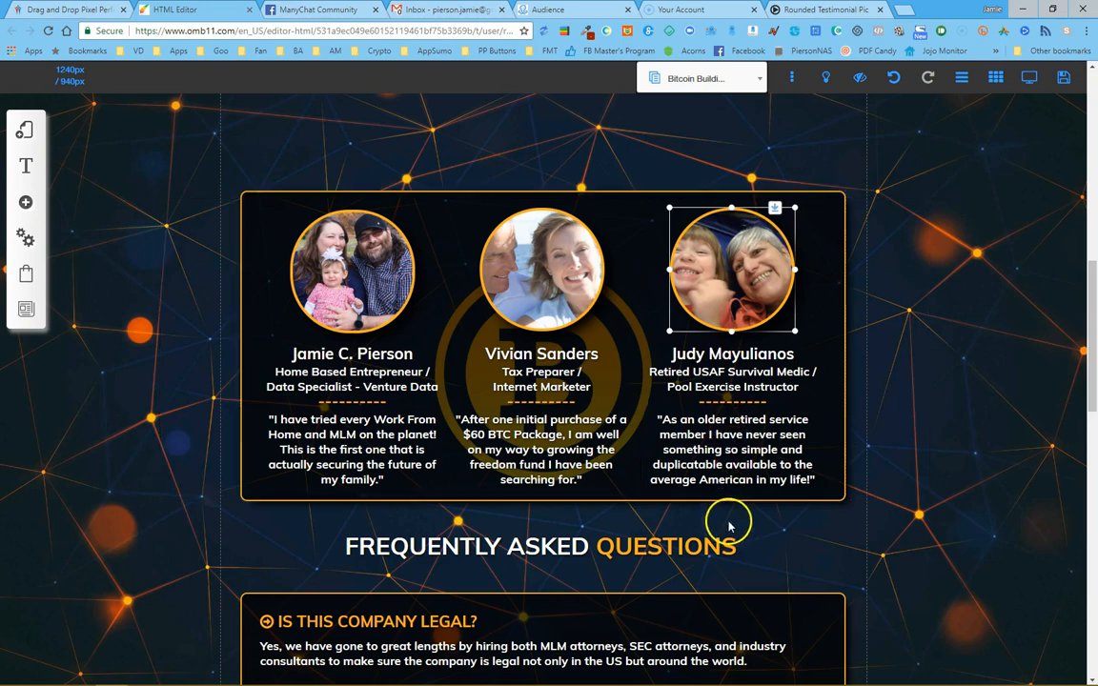
click(818, 194)
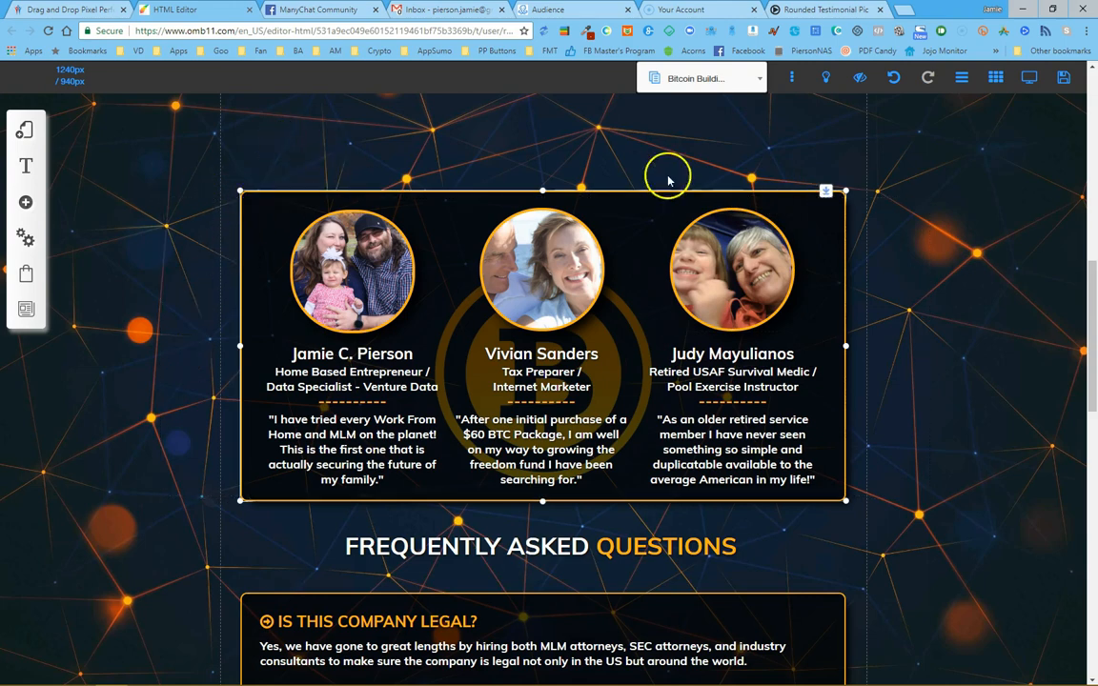
mouse_move(825, 192)
mouse_down()
mouse_move(826, 380)
mouse_move(805, 192)
mouse_up()
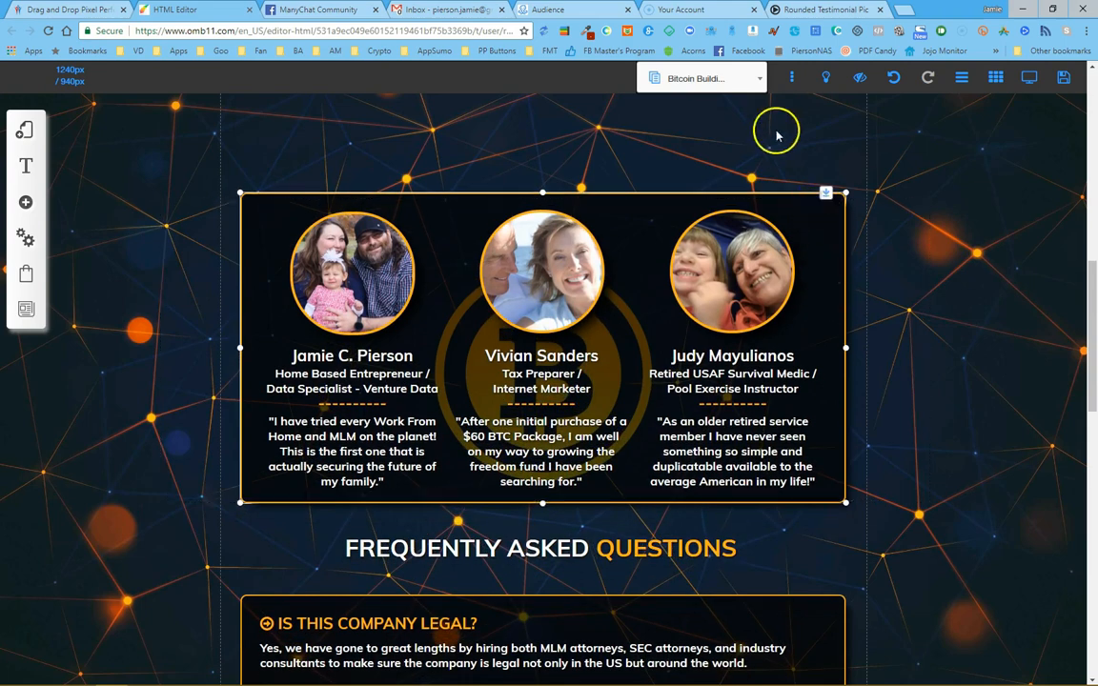
scroll(738, 225, up, 5)
scroll(731, 245, down, 4)
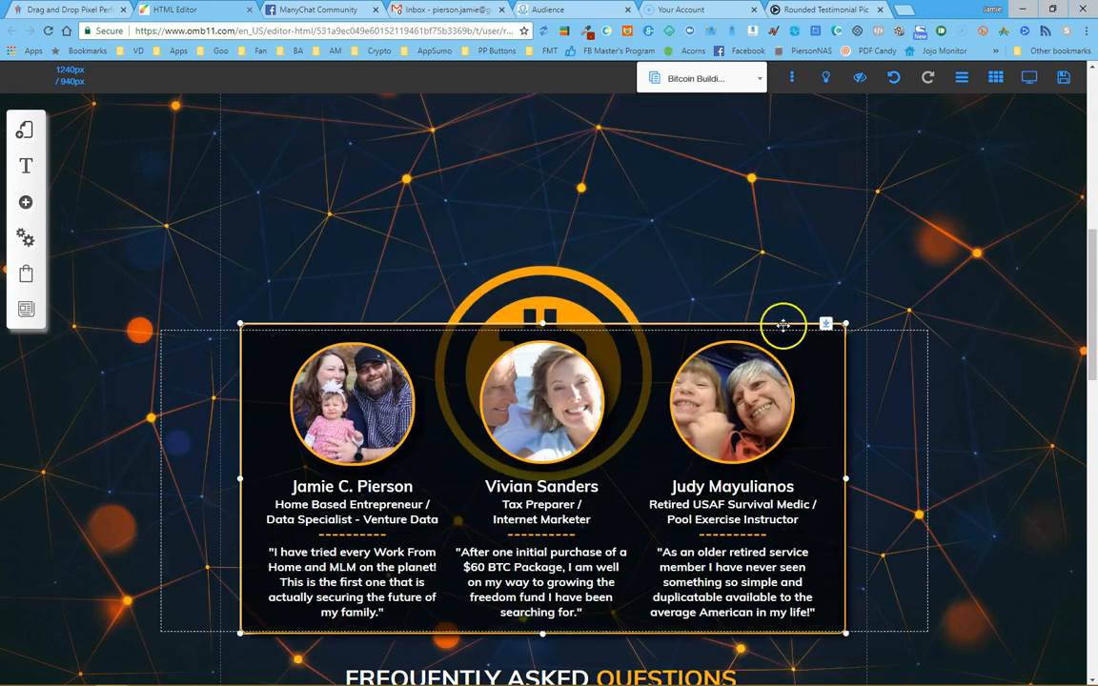
drag(826, 326, 834, 451)
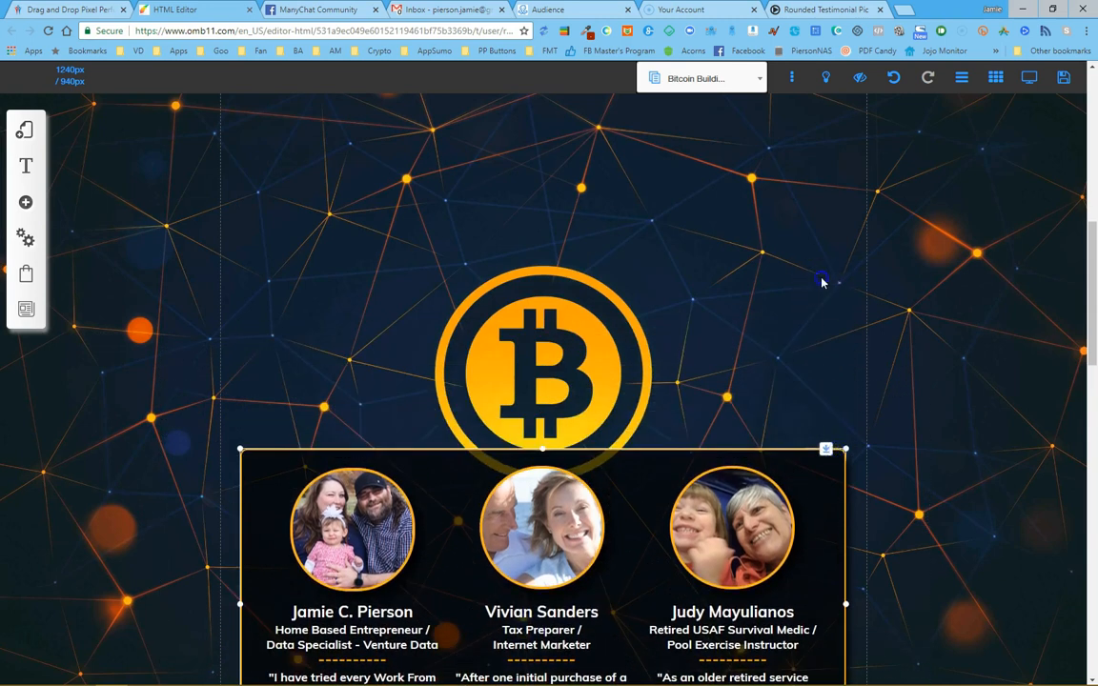
click(823, 282)
Add a plain blue rectangular simple box and place it over the left part of the Bitcoin logo
scroll(572, 297, up, 2)
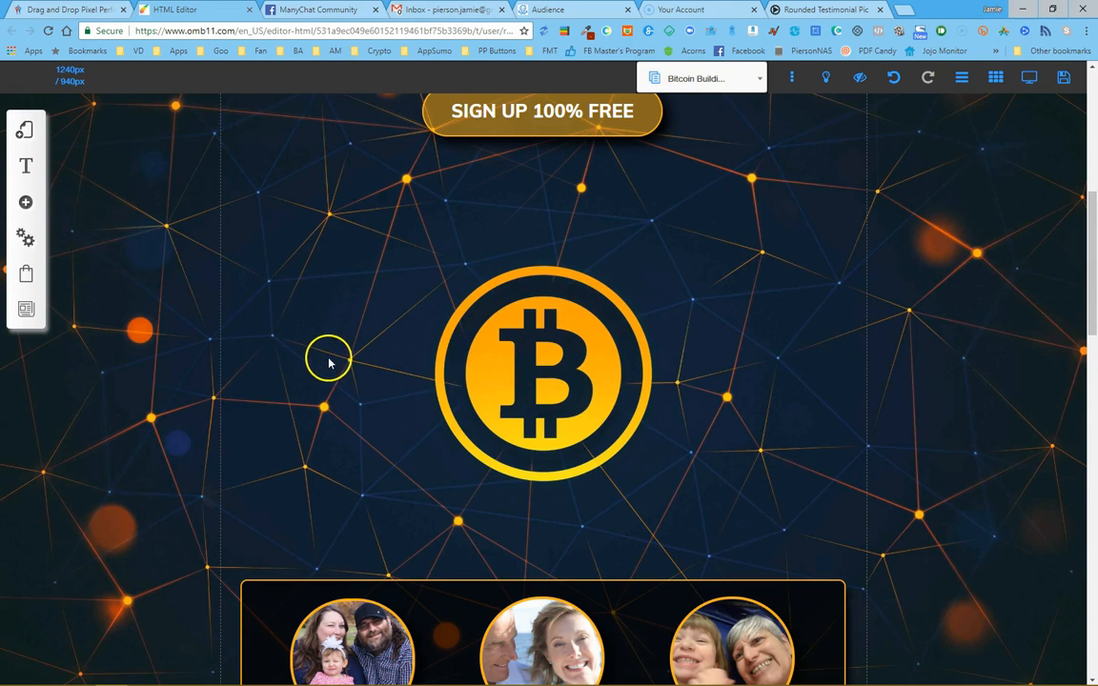
click(26, 202)
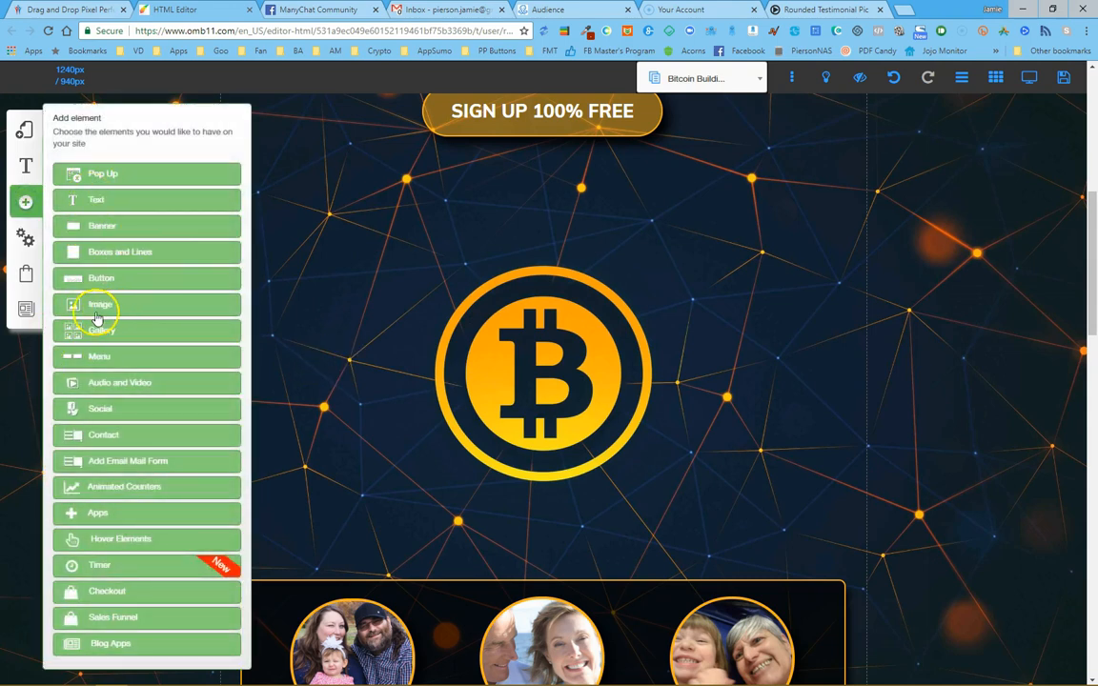
click(121, 253)
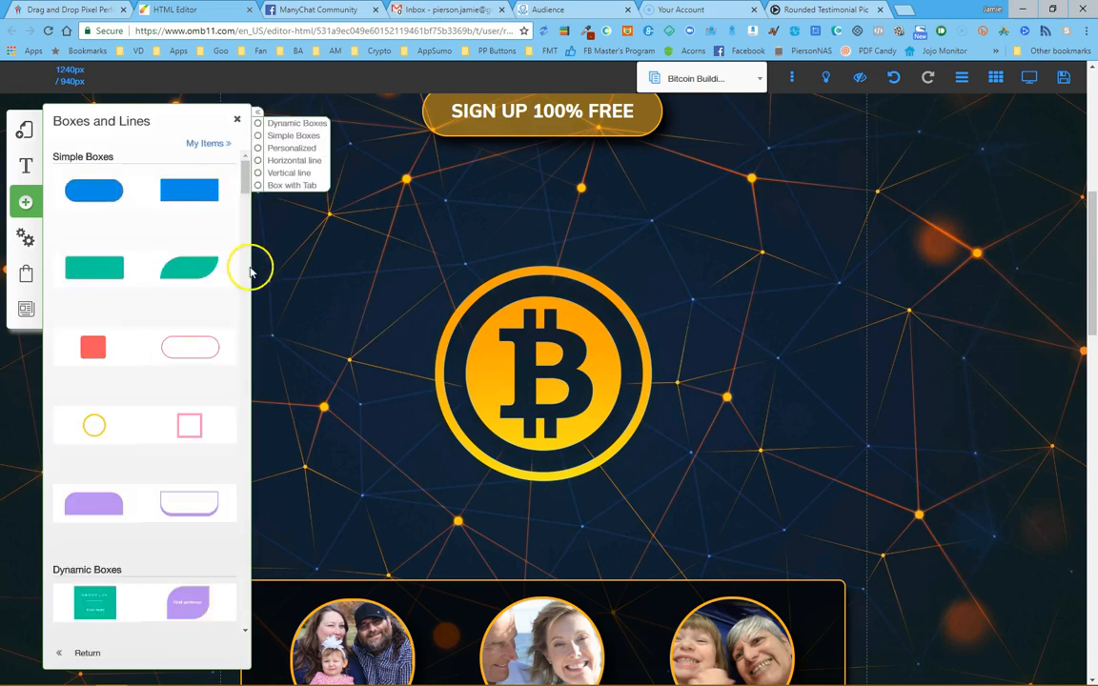
drag(190, 212, 301, 441)
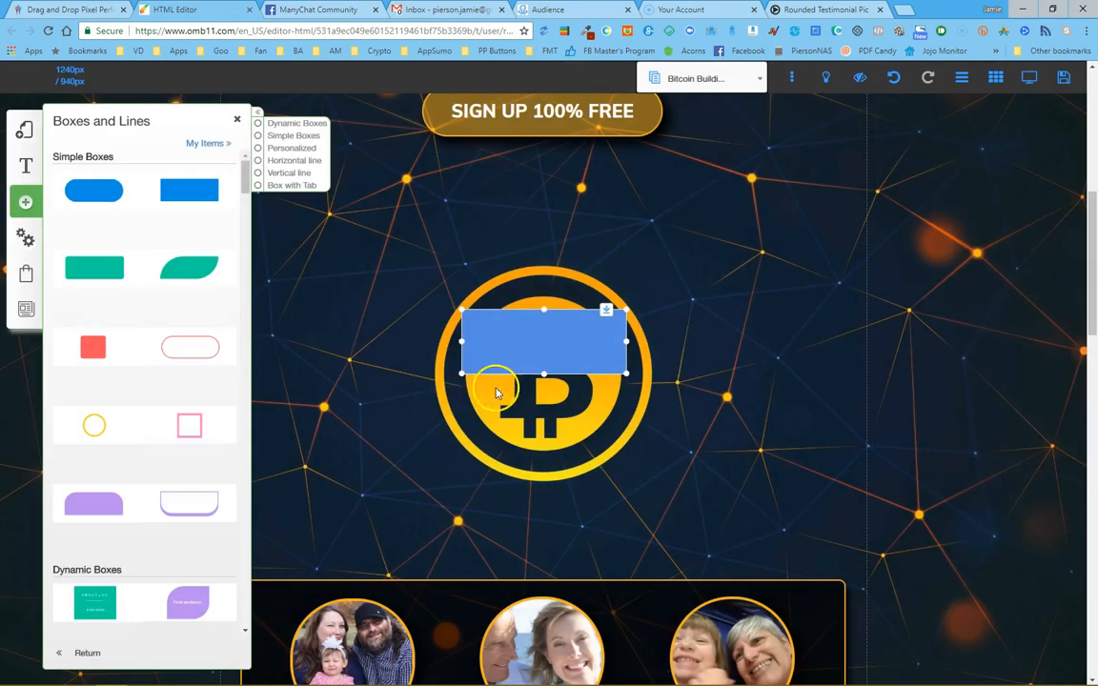
click(237, 121)
drag(514, 344, 399, 361)
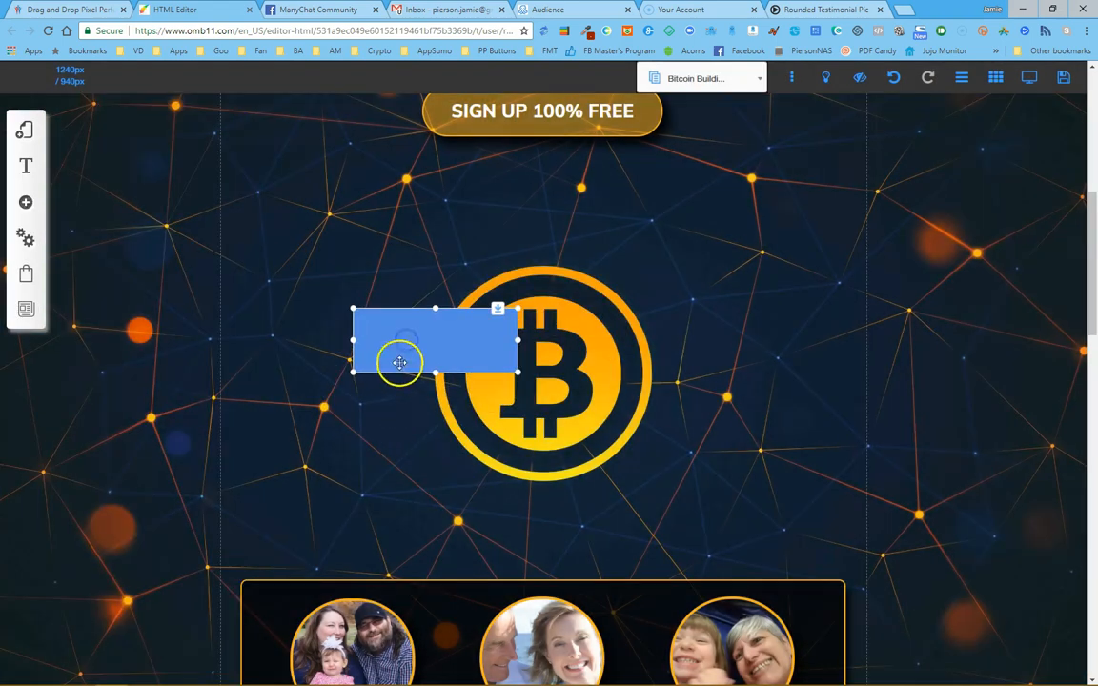
Set the woman's portrait 1744632.jpg from the file repository as the blue box's inner background image
double_click(440, 334)
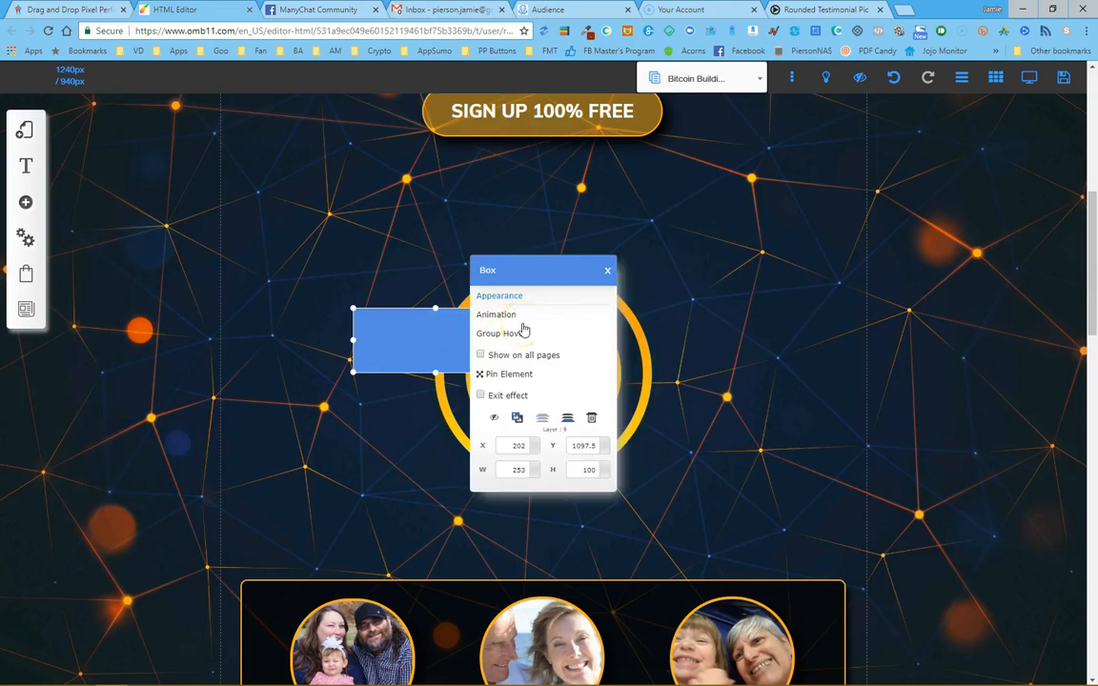
click(522, 330)
click(162, 192)
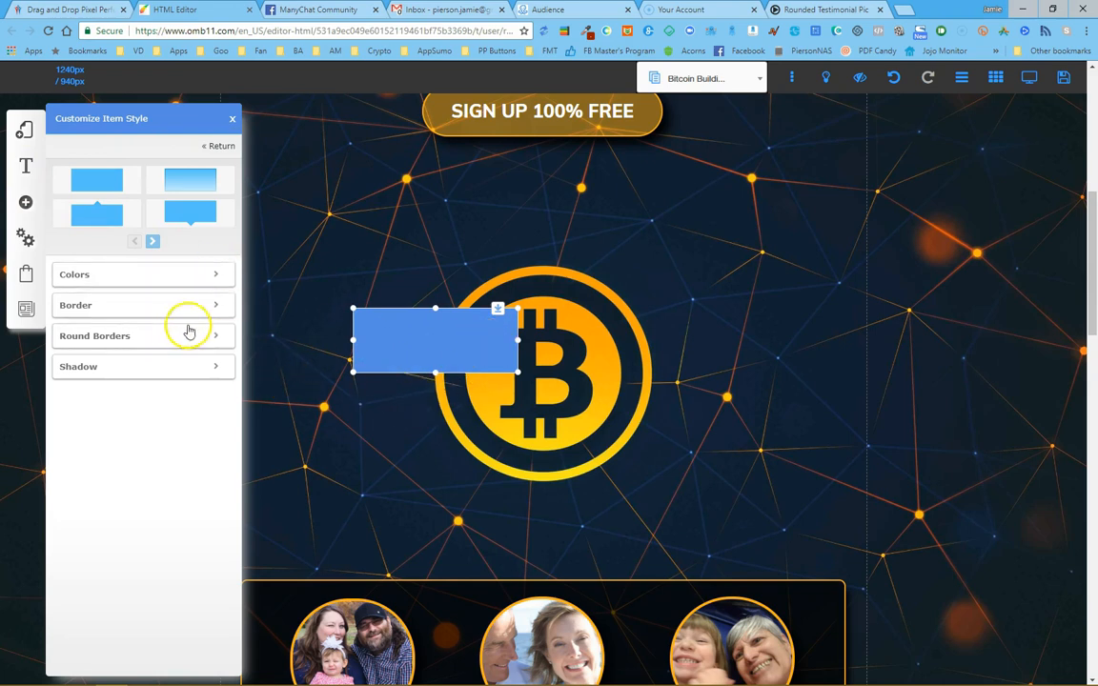
click(169, 276)
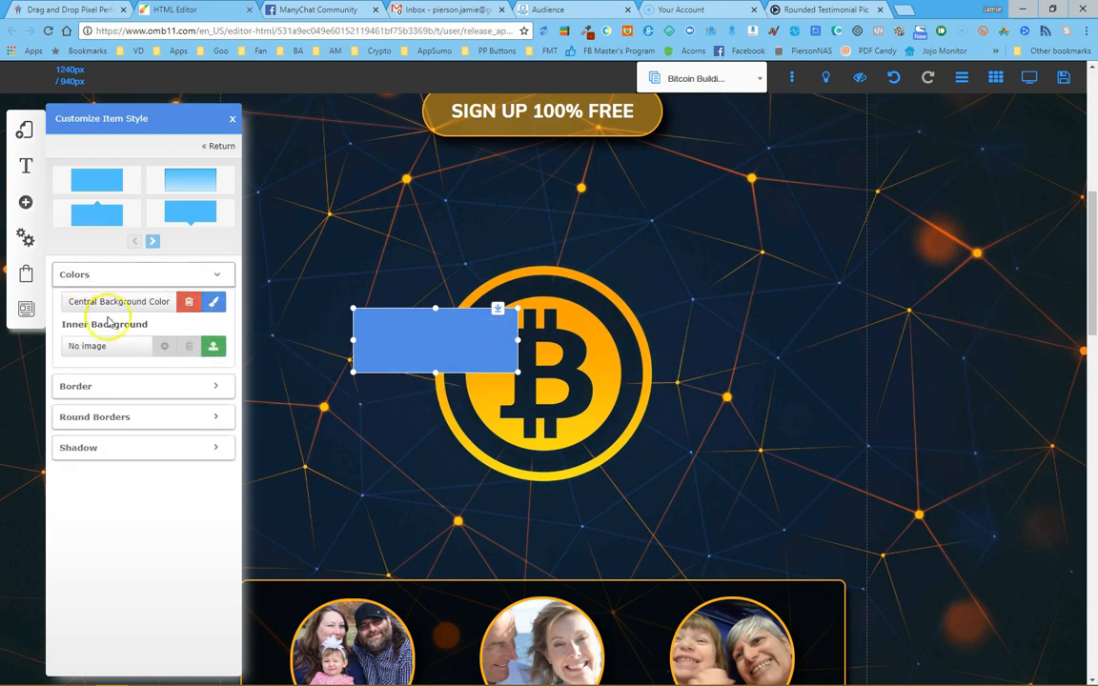
click(208, 348)
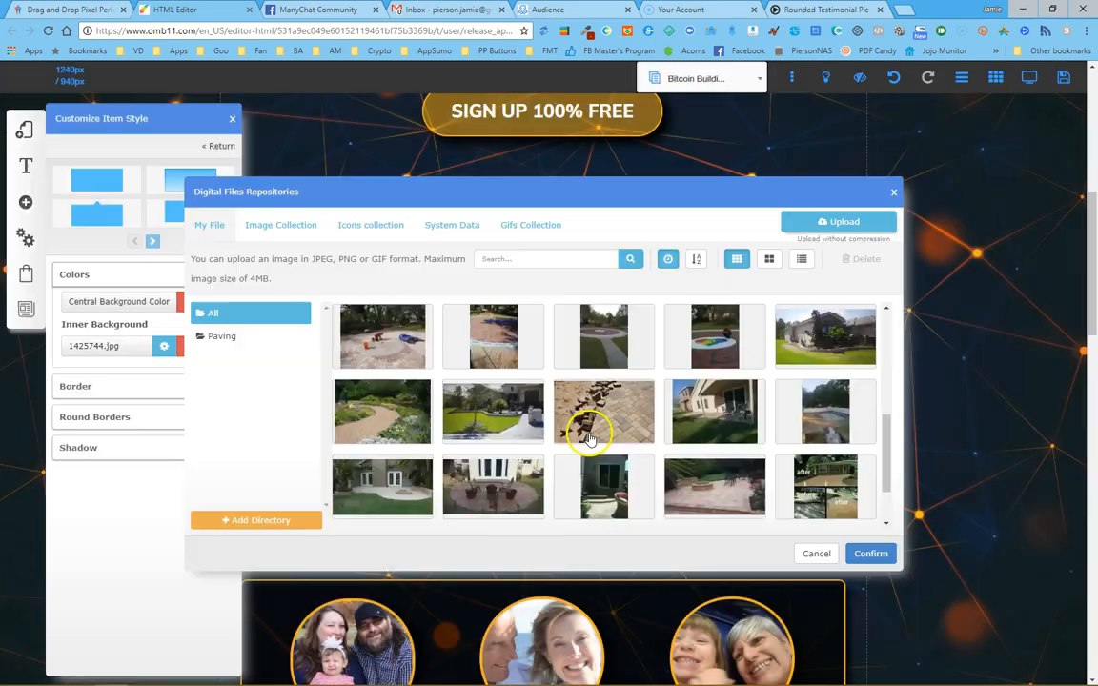
scroll(345, 341, down, 1)
scroll(345, 342, up, 5)
click(346, 341)
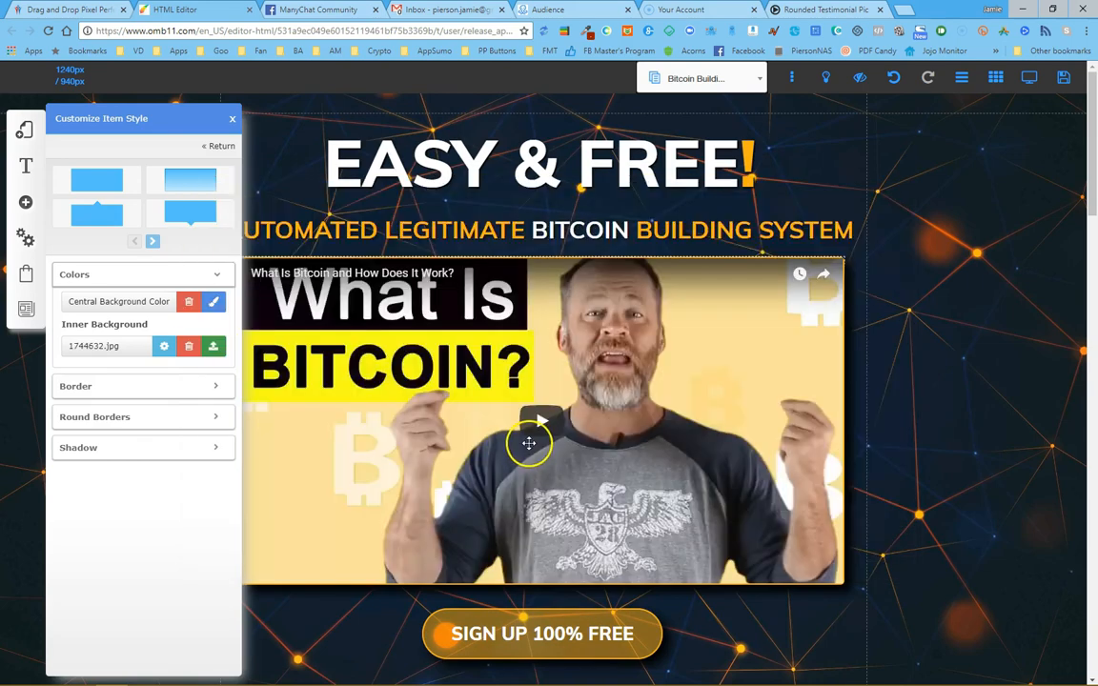
Move the portrait box over the Bitcoin logo and shrink it to about 236 by 350
scroll(497, 343, down, 5)
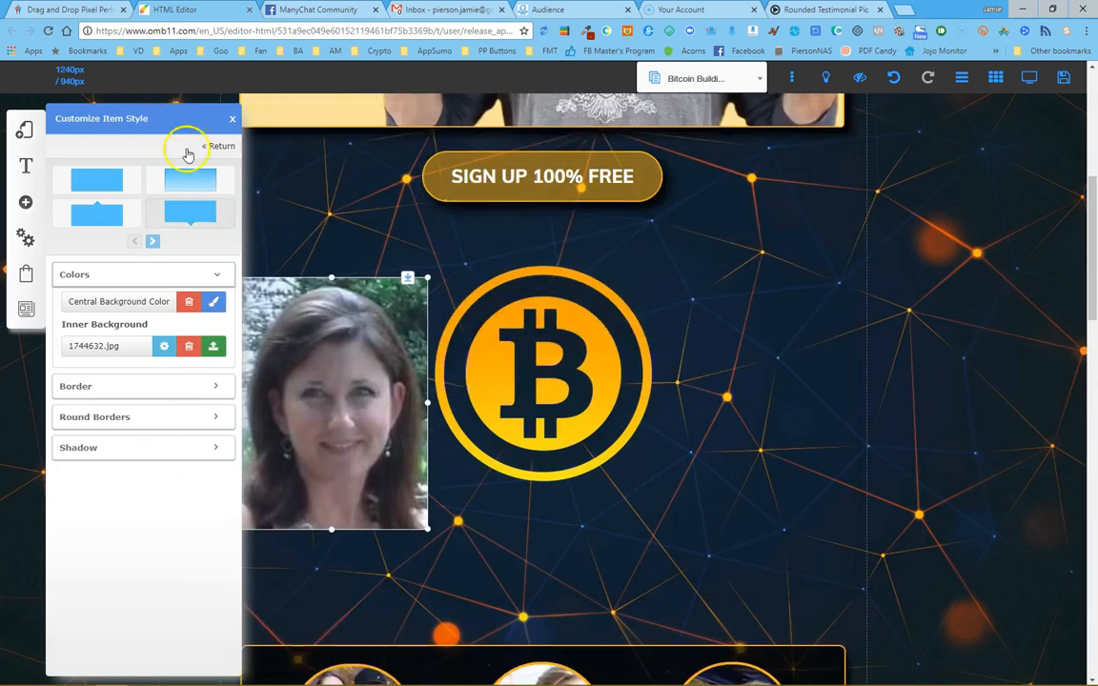
drag(319, 350, 558, 421)
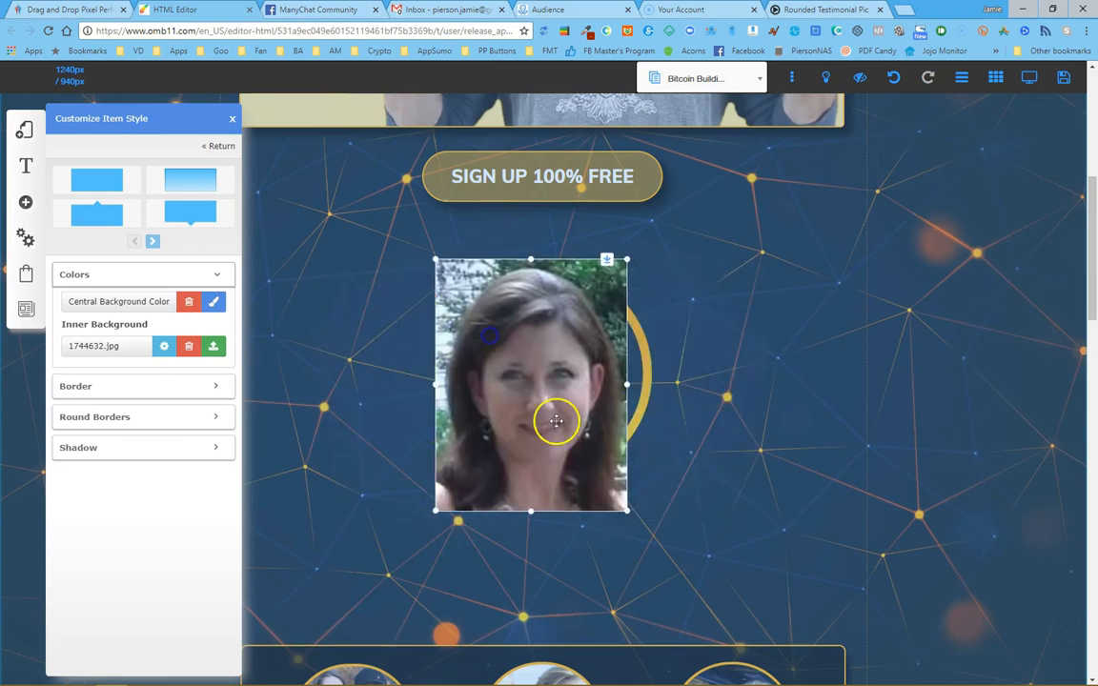
drag(625, 511, 590, 495)
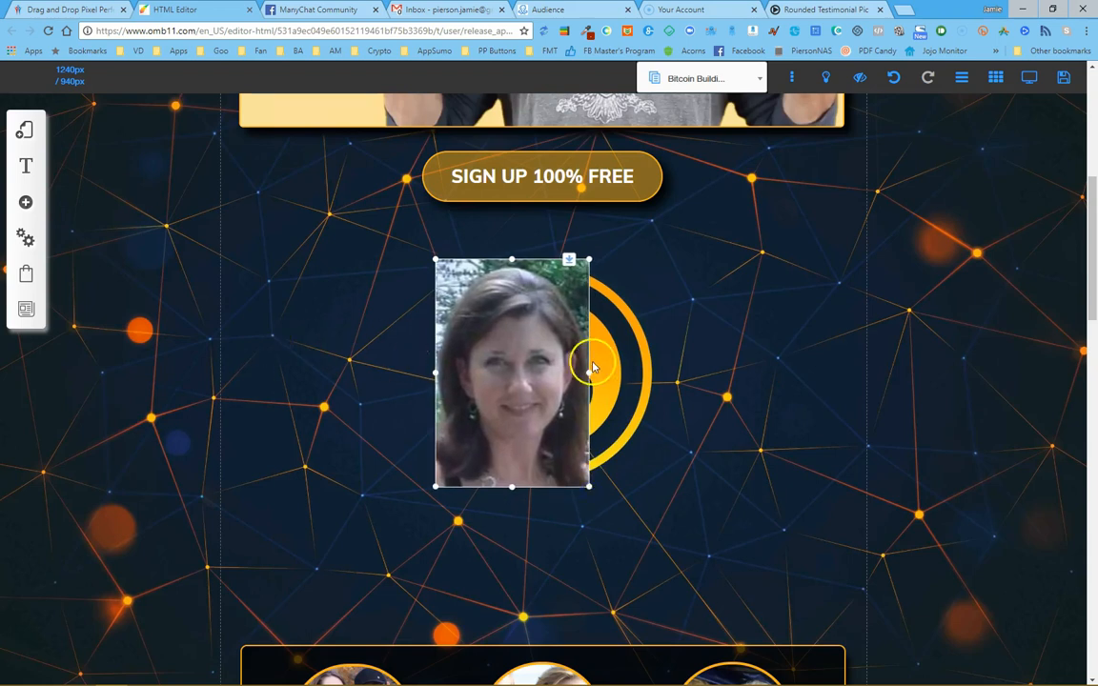
Give the portrait box a solid 3px border in the orange favorite color
double_click(477, 350)
click(495, 302)
click(523, 339)
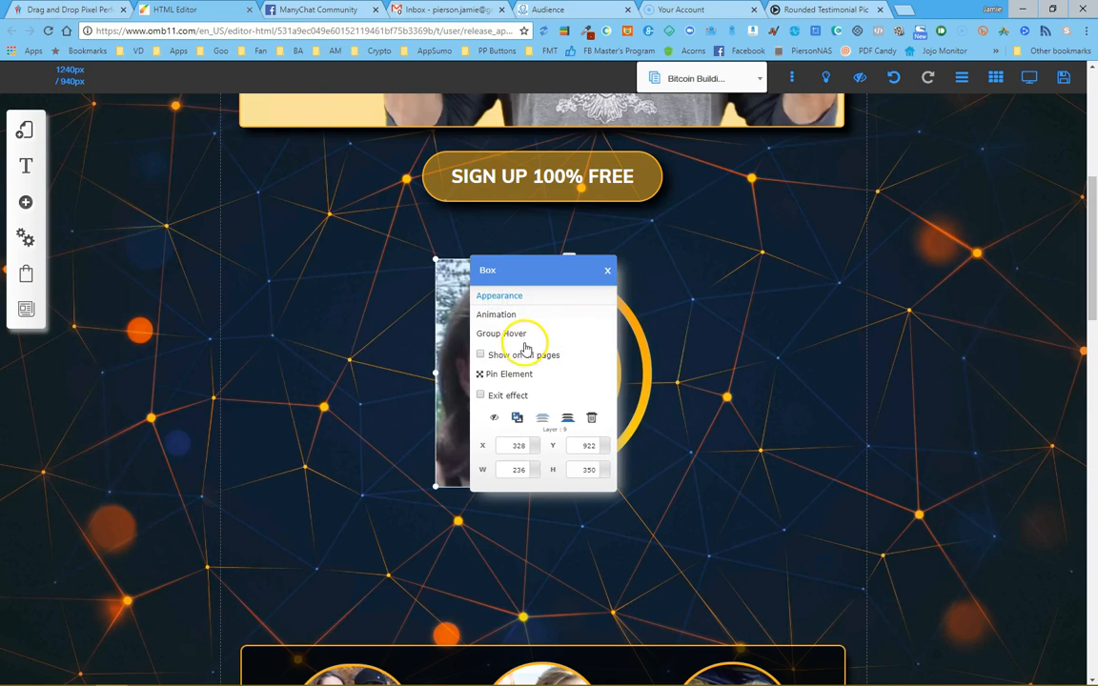
click(110, 307)
click(74, 351)
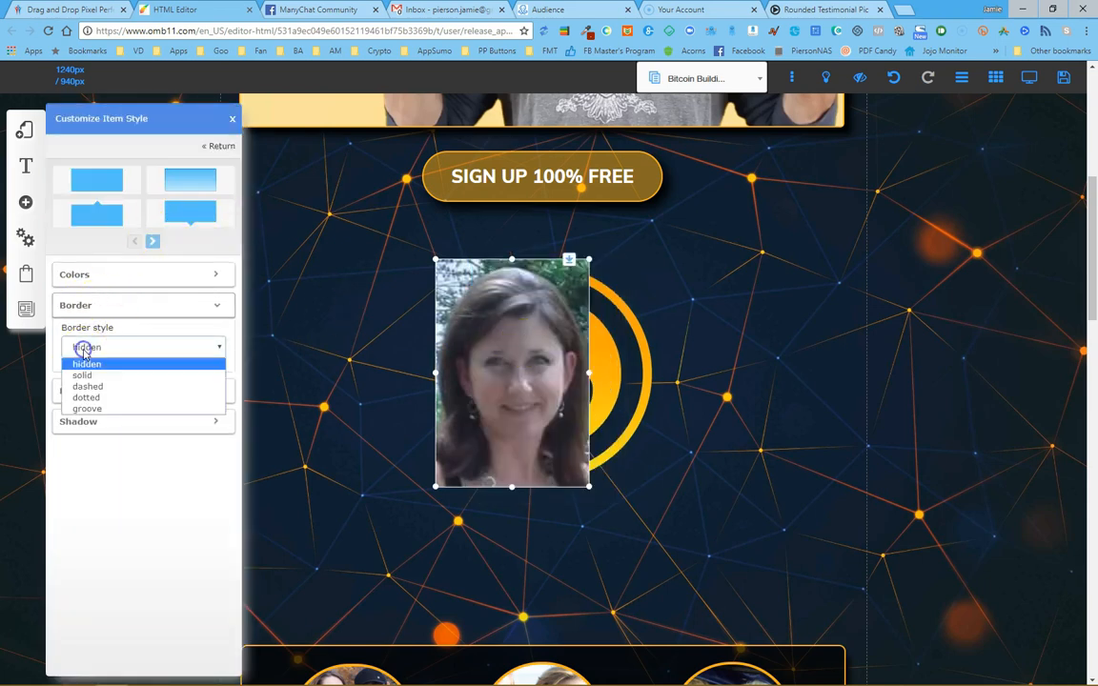
click(86, 376)
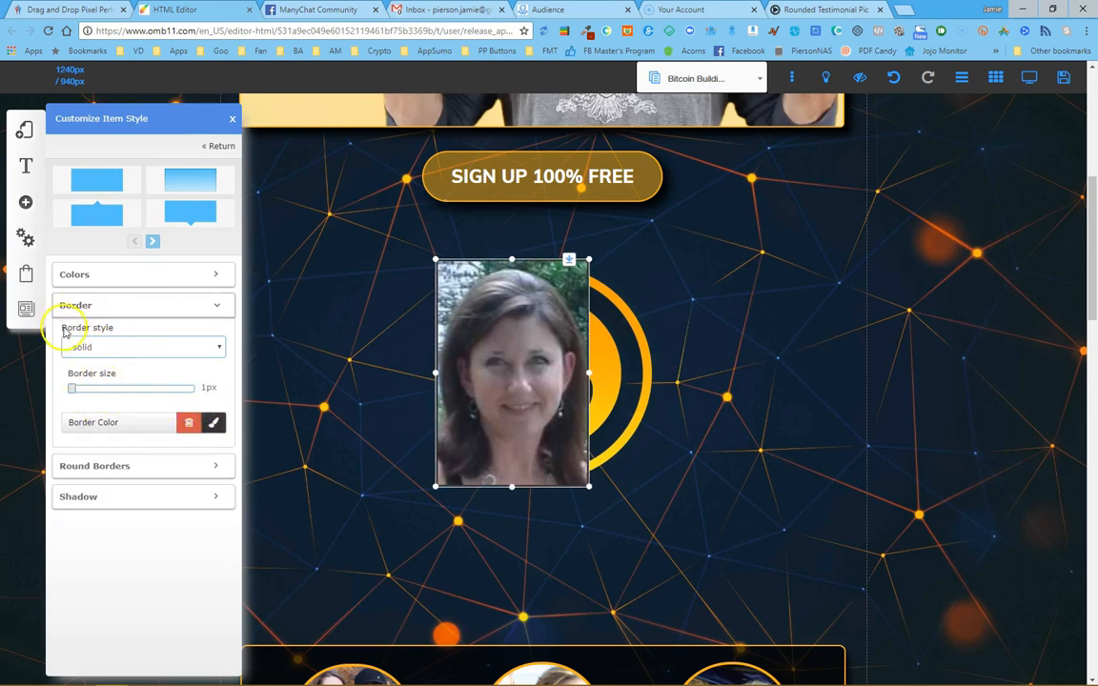
click(124, 348)
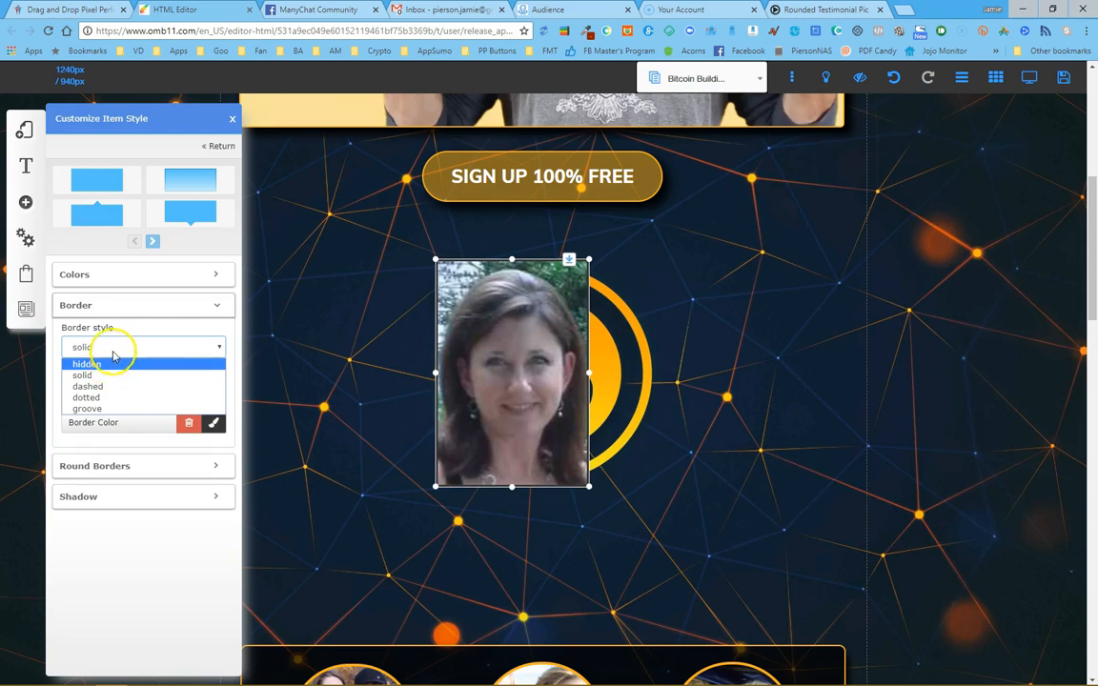
click(87, 434)
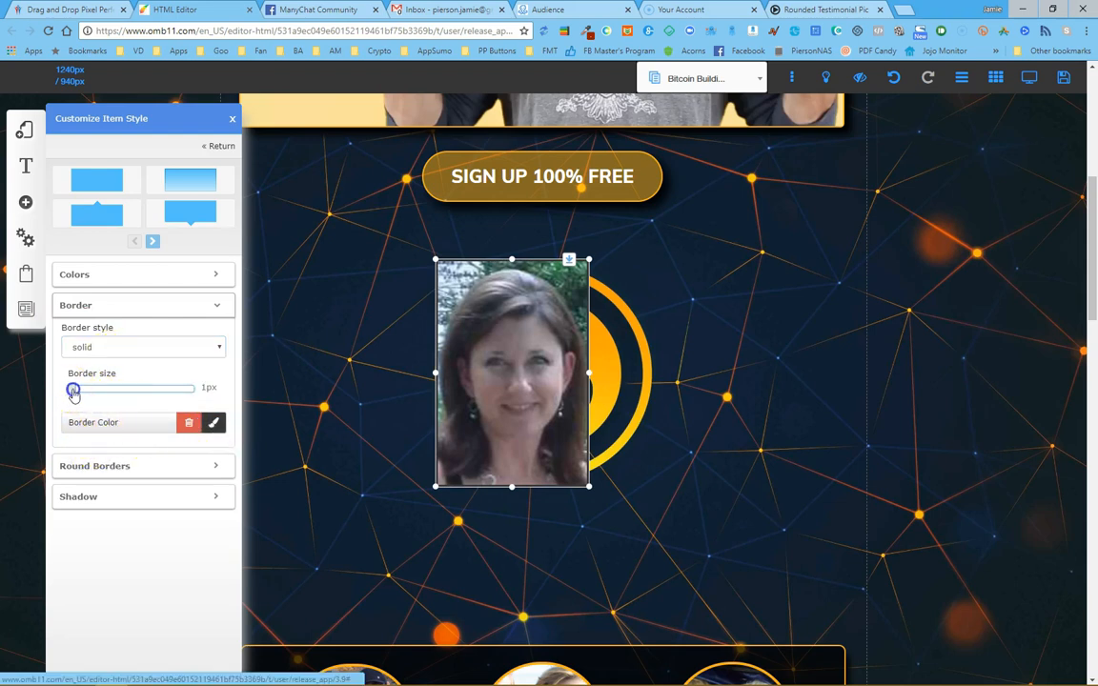
drag(80, 392, 82, 393)
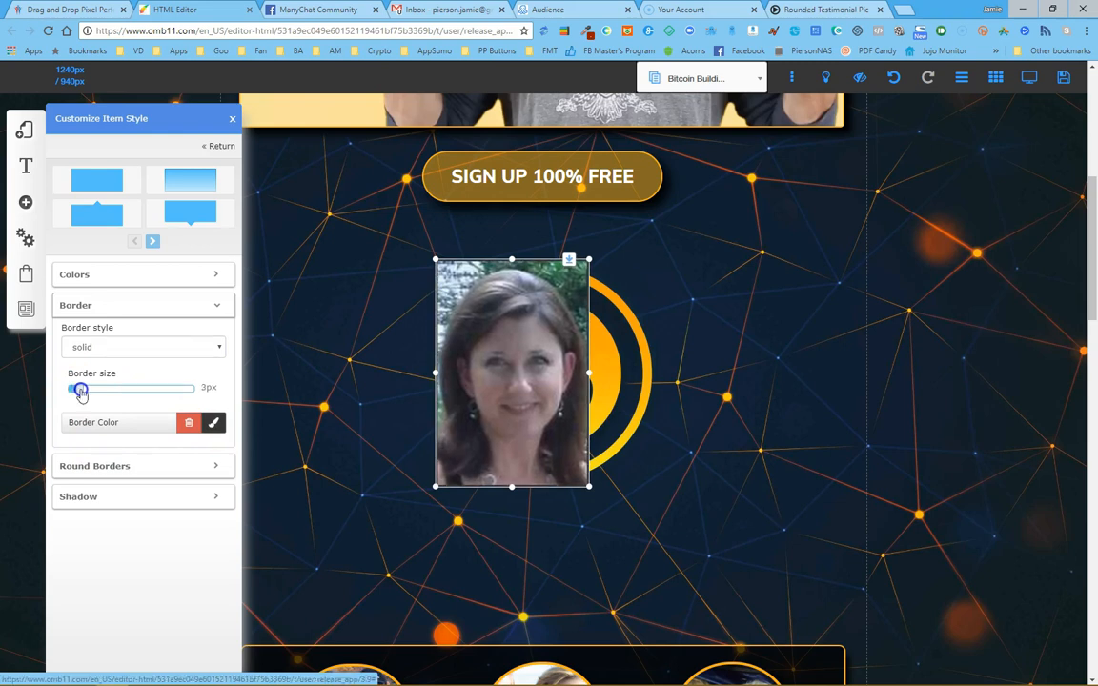
click(211, 420)
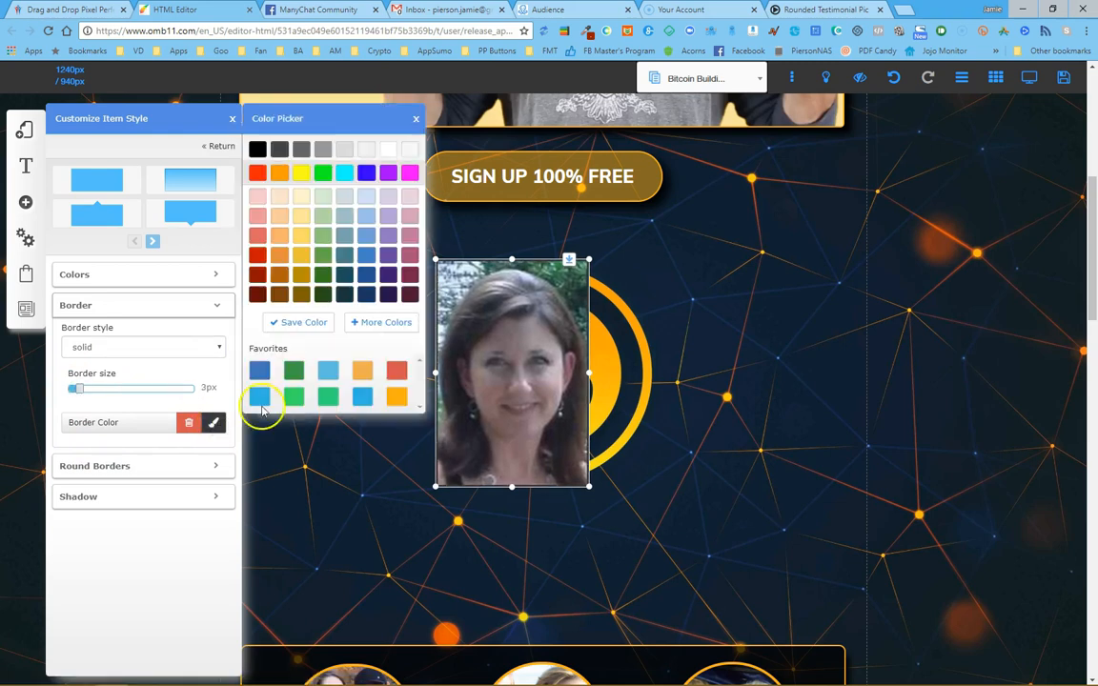
click(401, 398)
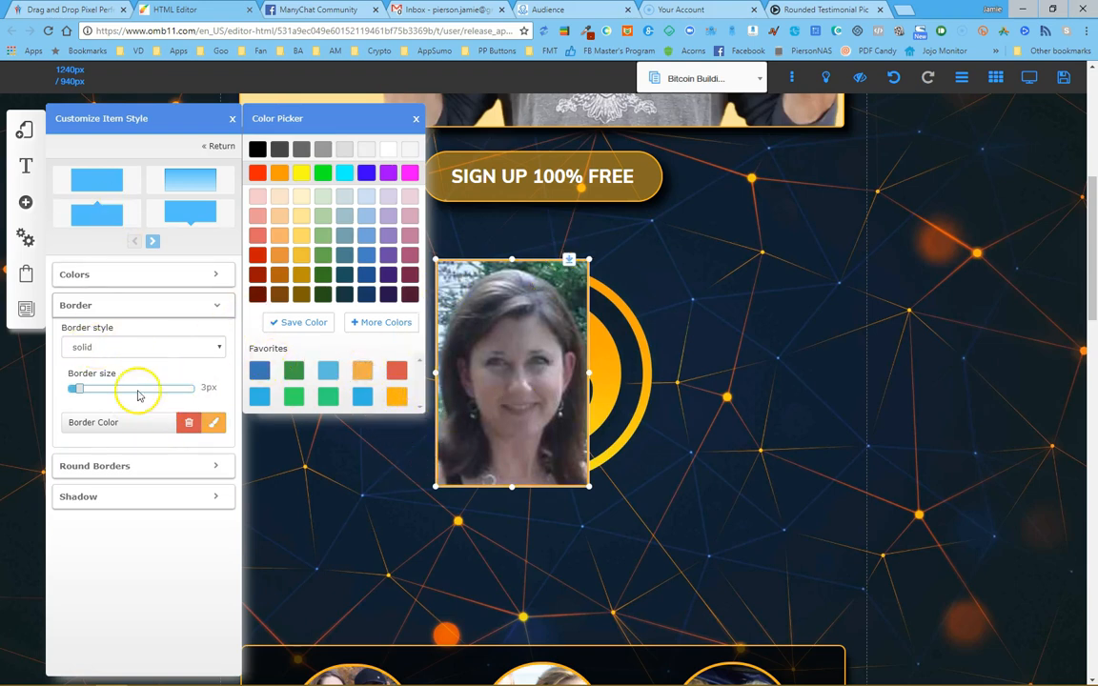
Round all four corners of the portrait box to 100 and shrink the box into a small circle
click(113, 469)
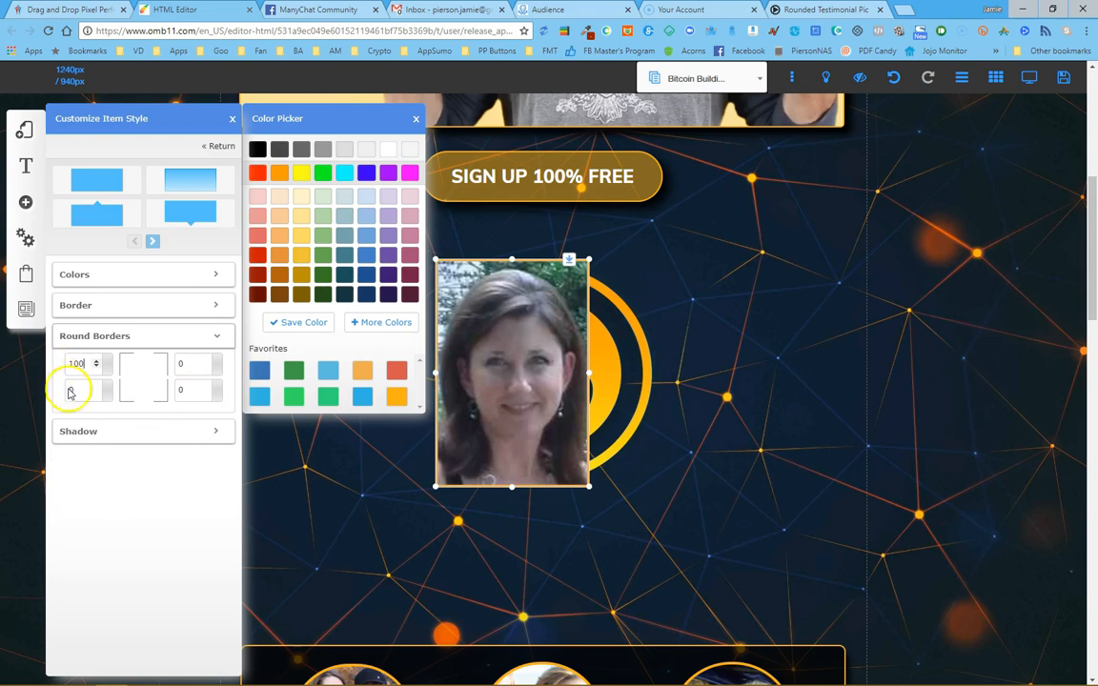
drag(69, 390, 55, 389)
text(100)
double_click(172, 365)
text(10)
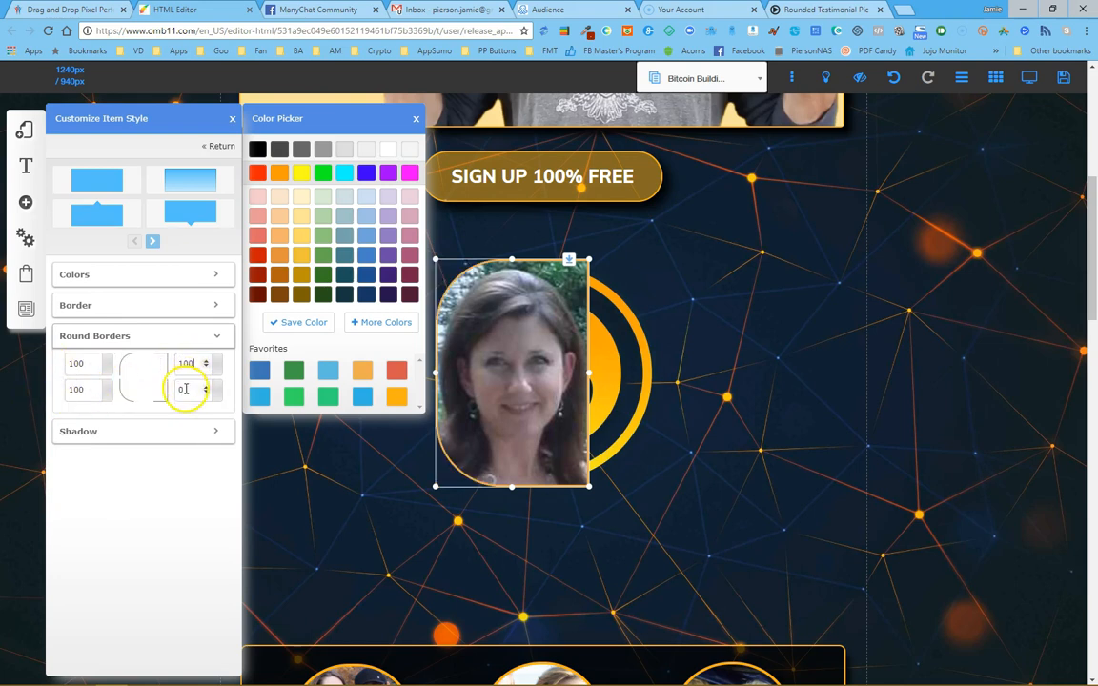
drag(187, 390, 159, 390)
text(100)
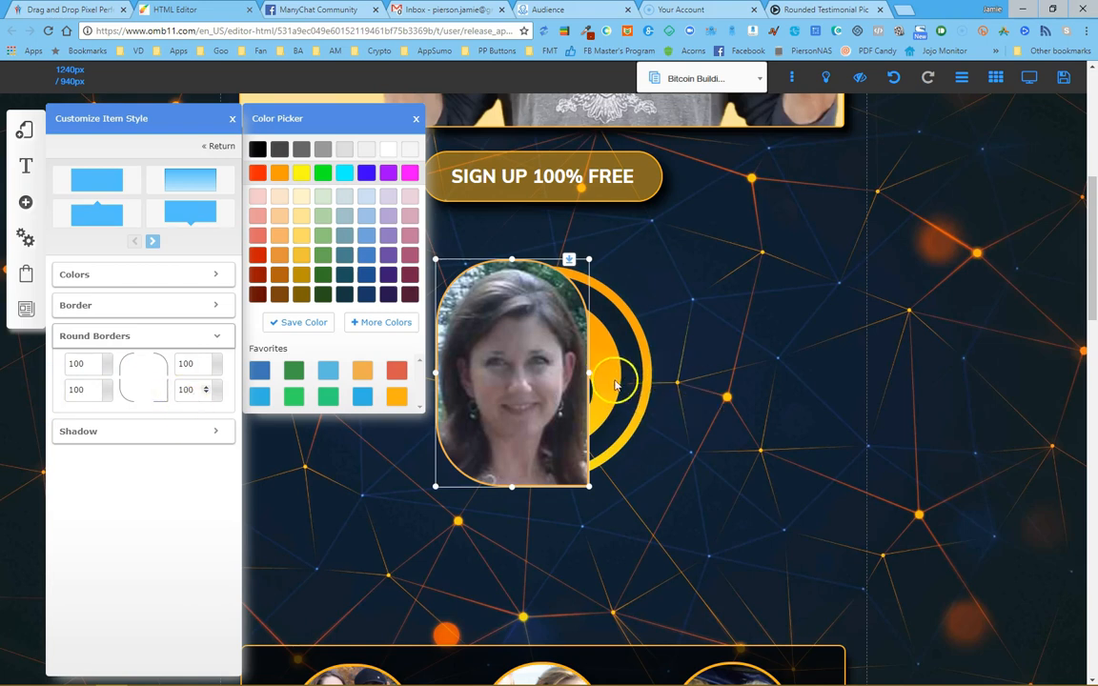
click(192, 363)
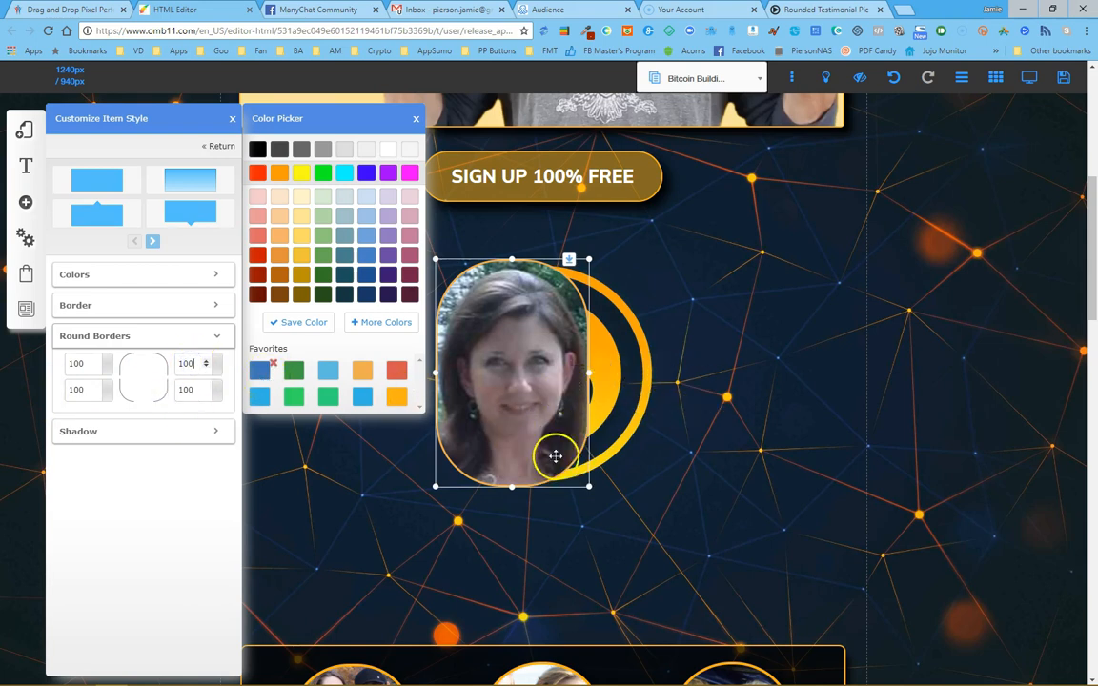
drag(590, 492, 574, 400)
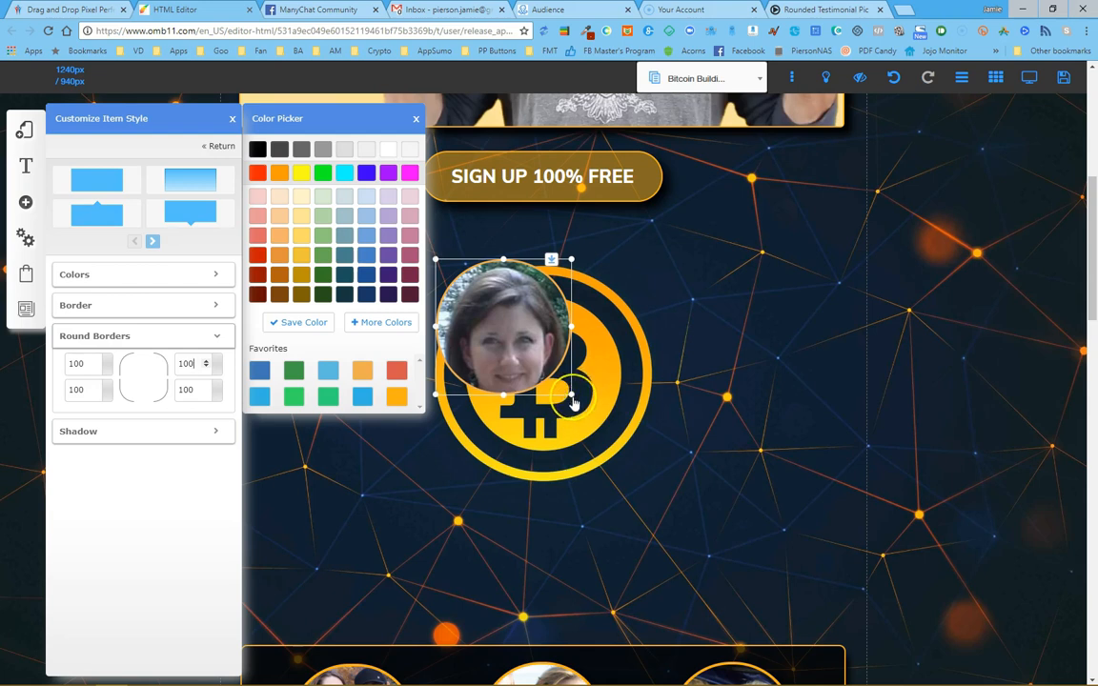
drag(572, 402, 549, 396)
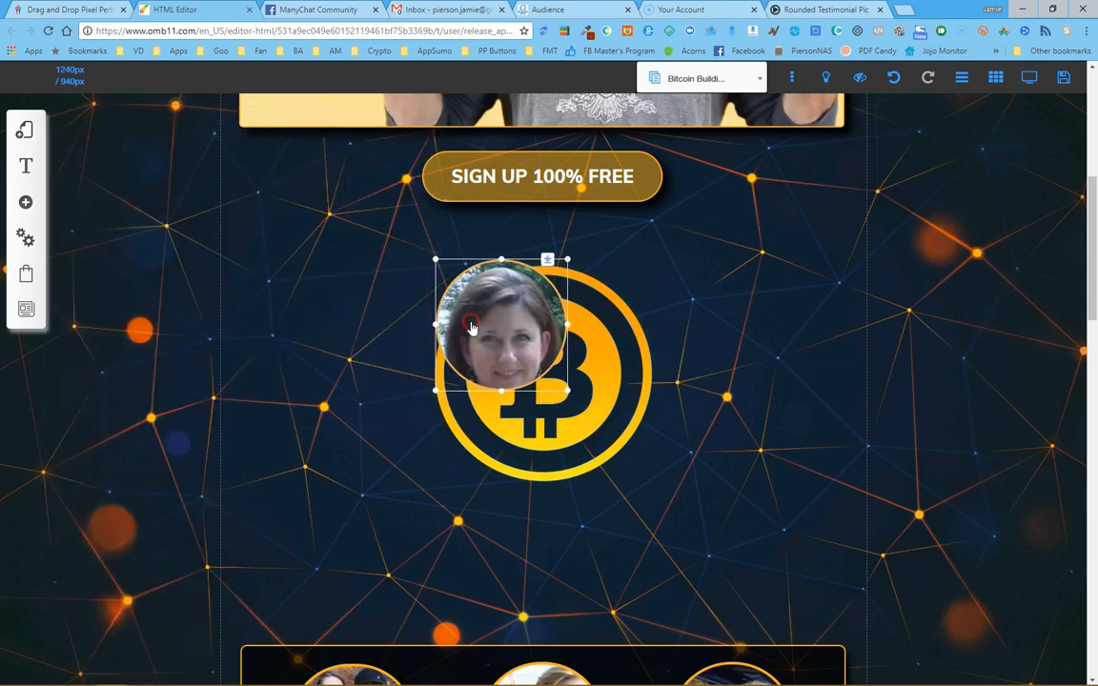
Centre the inner background image 1744632.jpg inside the round portrait box by changing its background position
double_click(471, 327)
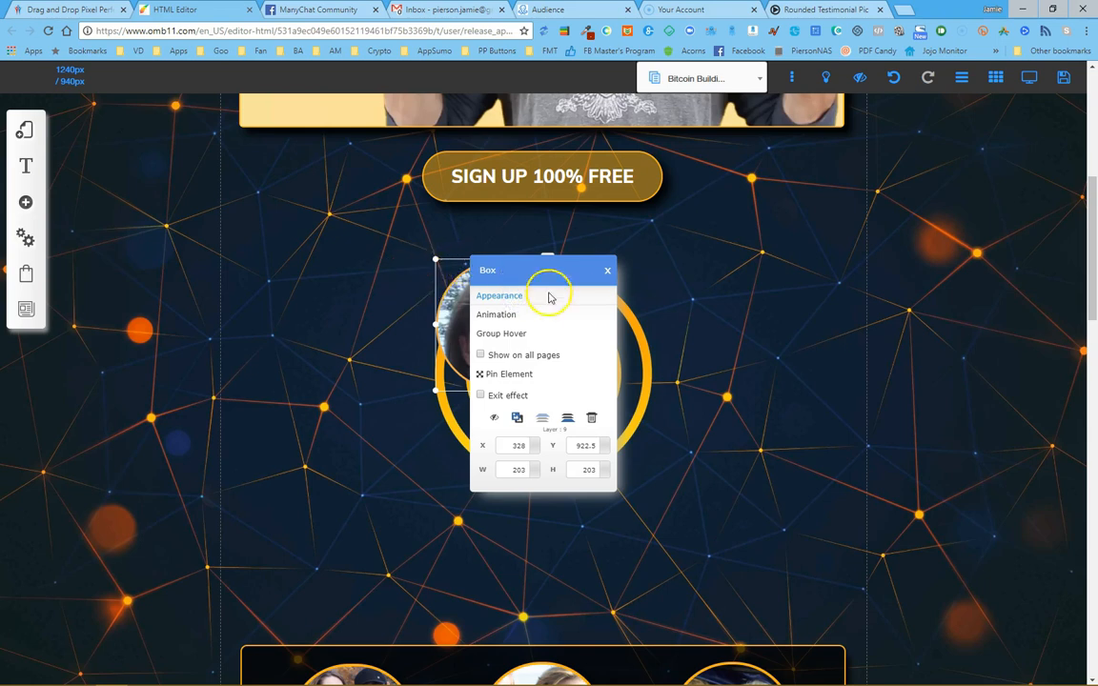
click(579, 298)
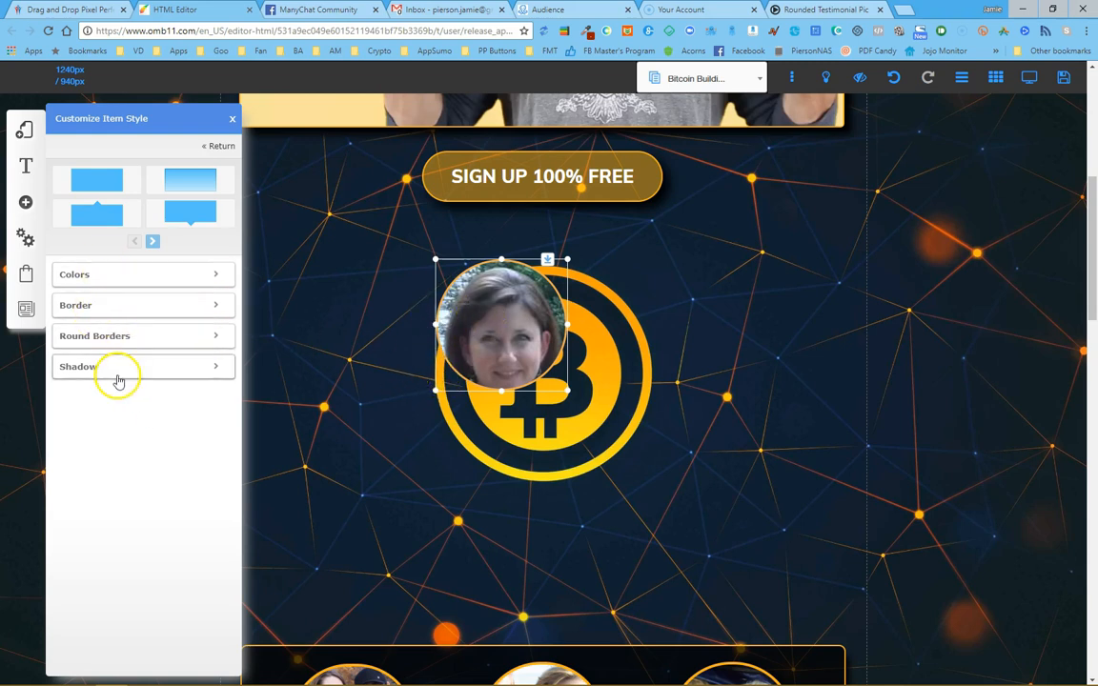
click(143, 276)
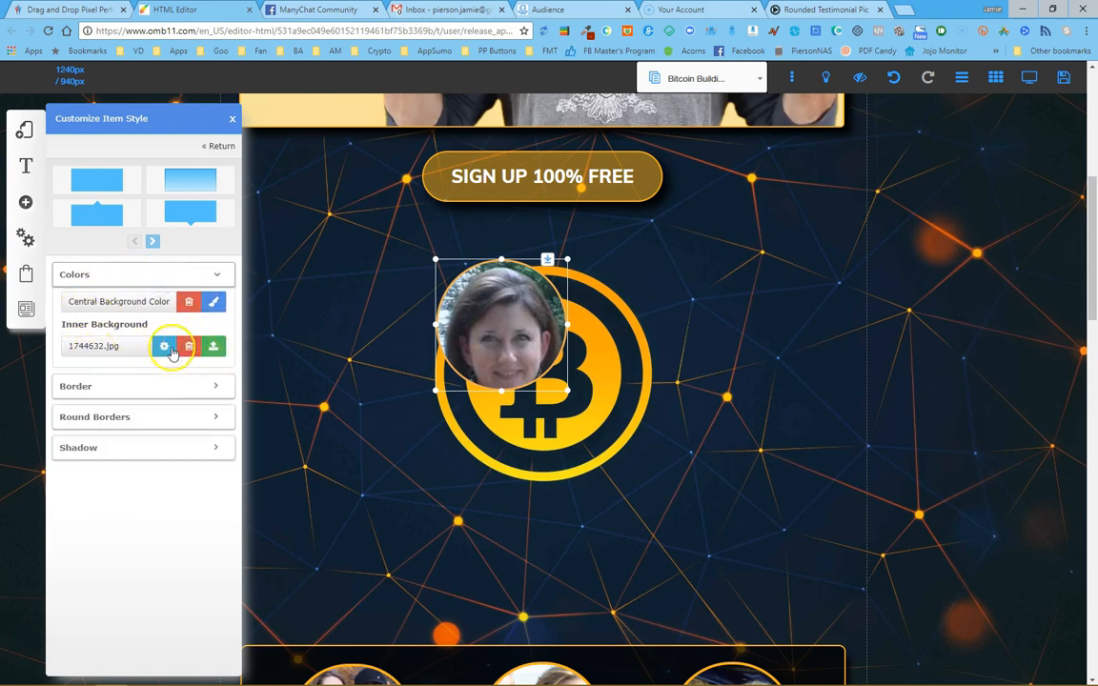
click(163, 349)
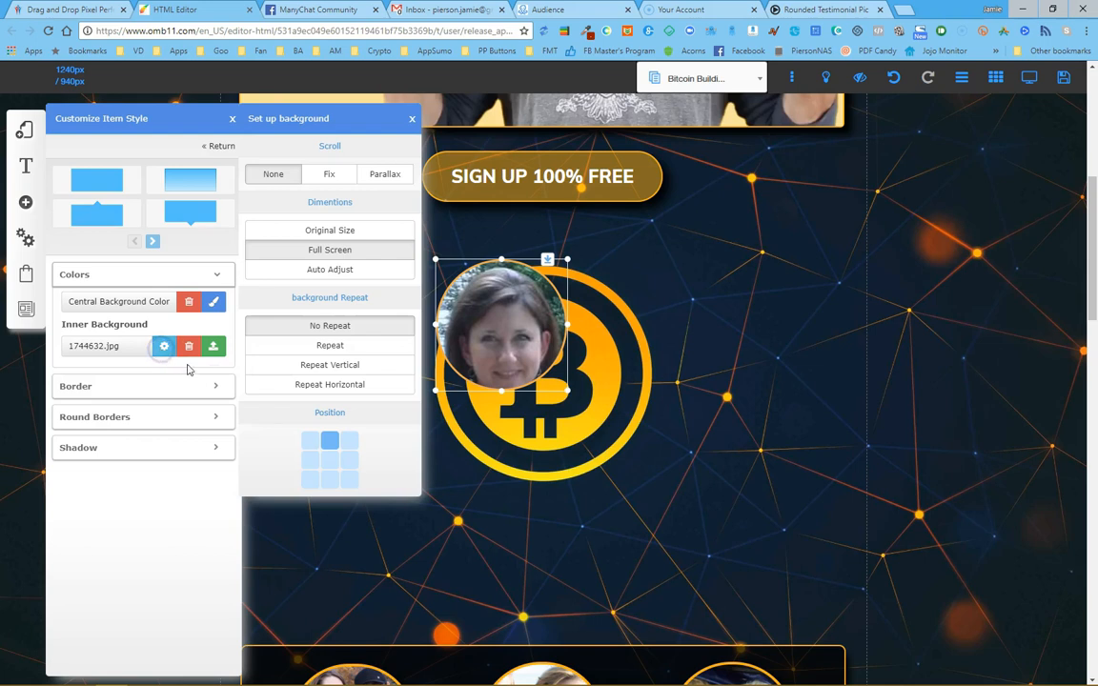
click(329, 481)
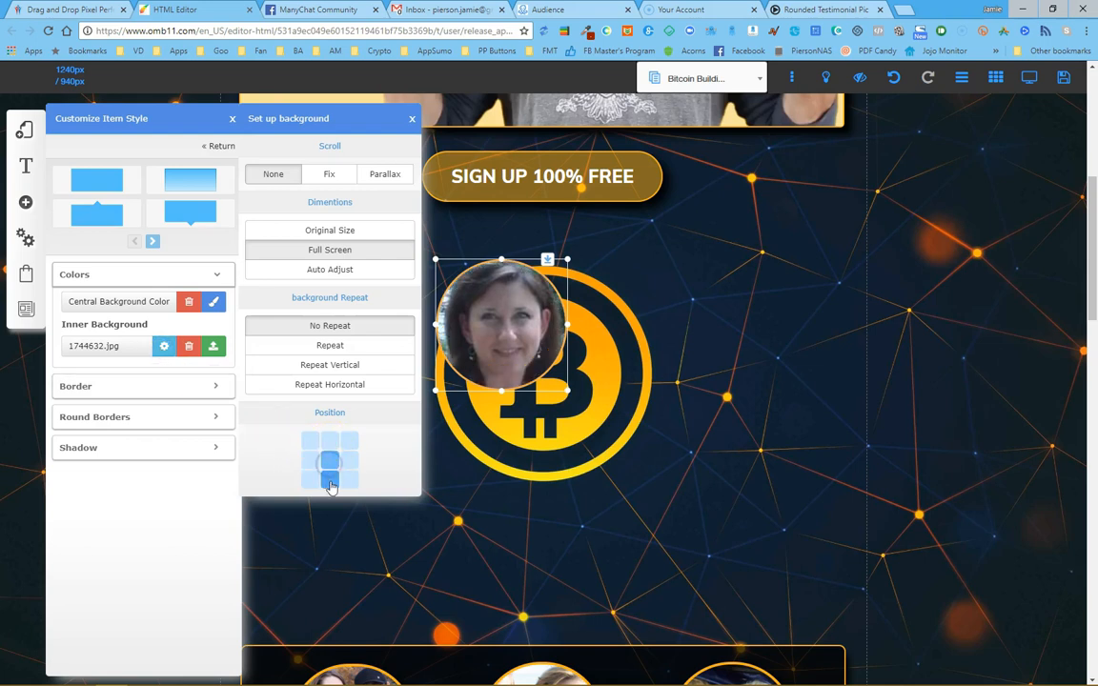
click(330, 464)
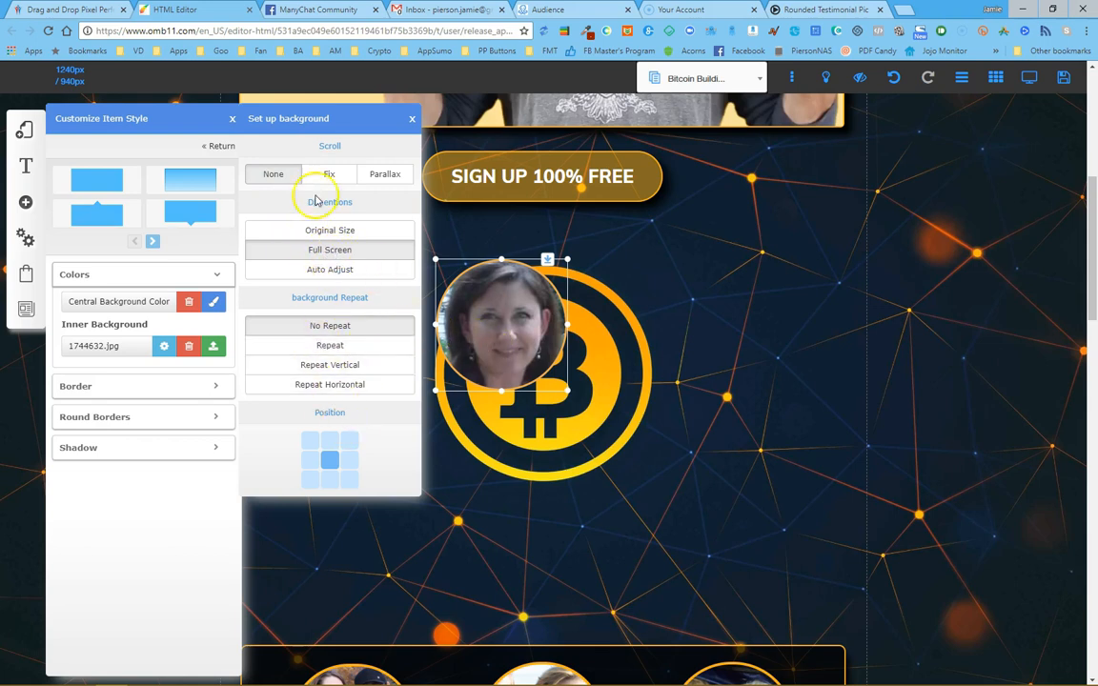
Enable a shadow on the round portrait box, look over the shadow colors, and close the style settings
click(115, 448)
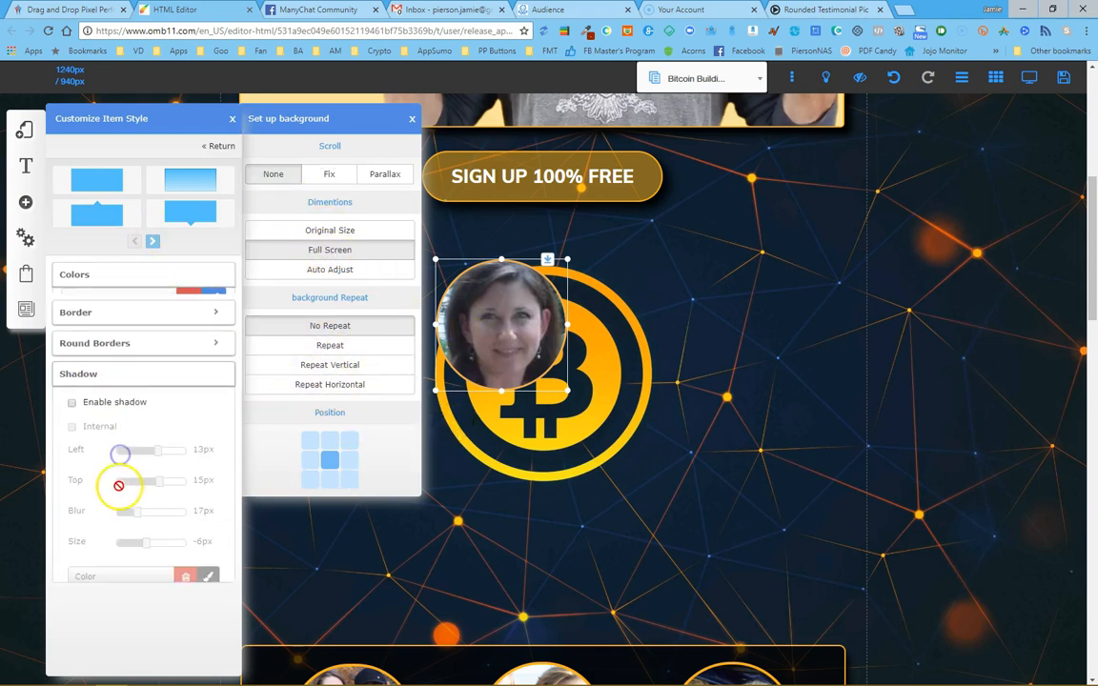
click(73, 396)
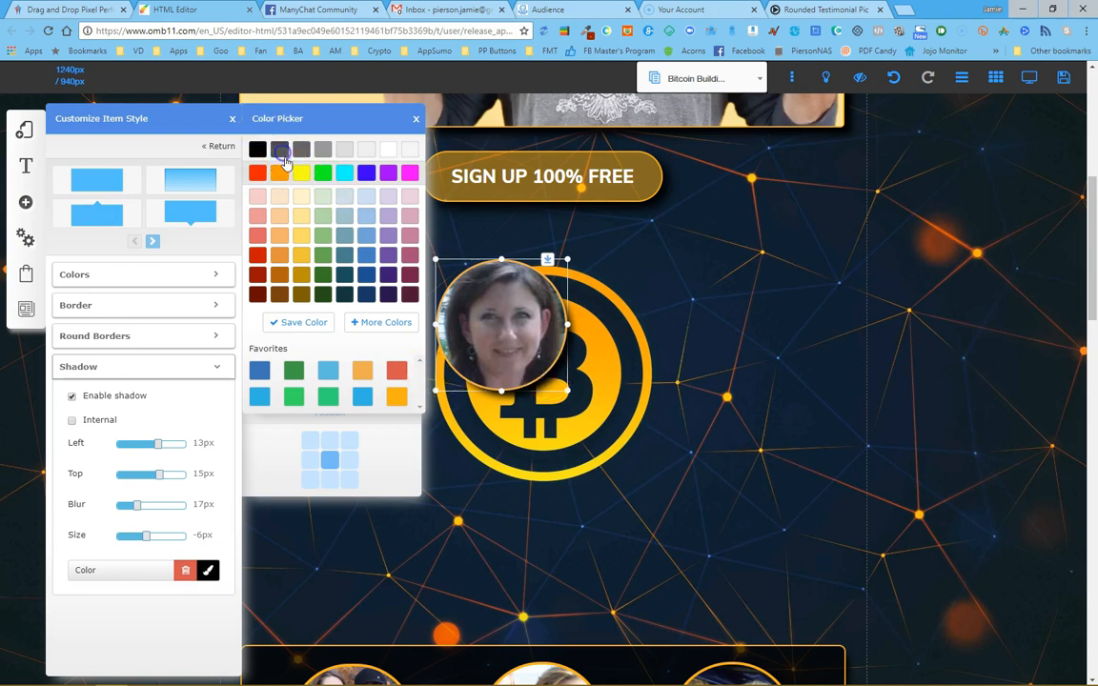
click(358, 261)
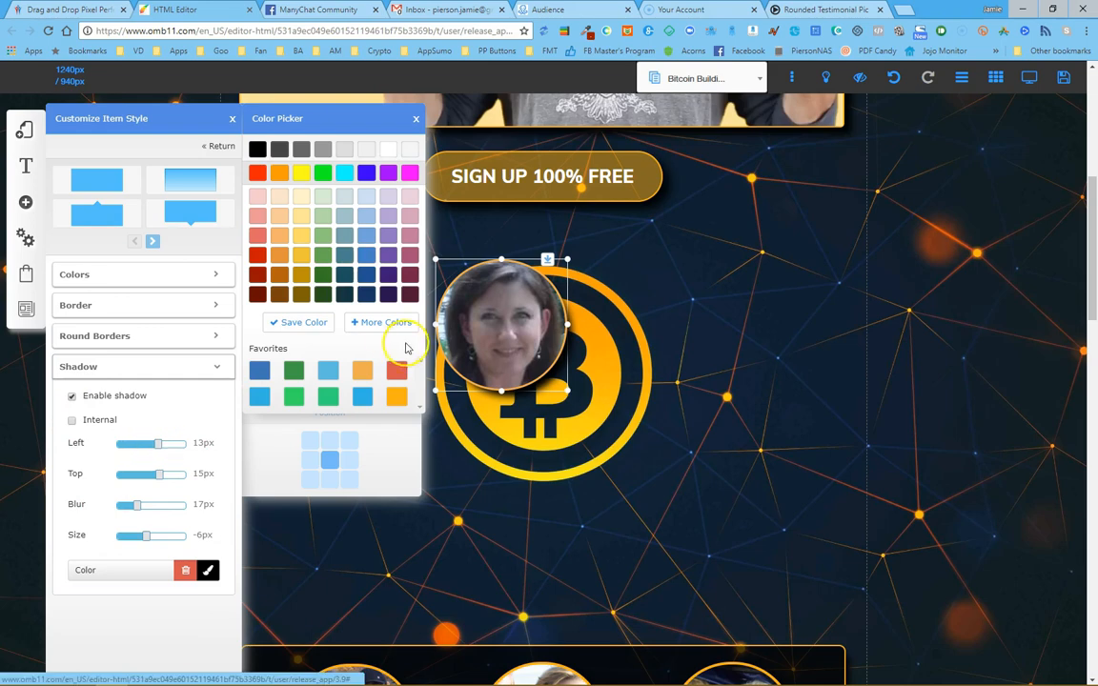
click(233, 119)
Try the portrait box over the first testimonial photo, shrink it to match the neighbouring circles, and move it off again
drag(448, 296, 306, 453)
scroll(307, 454, down, 3)
drag(312, 226, 353, 492)
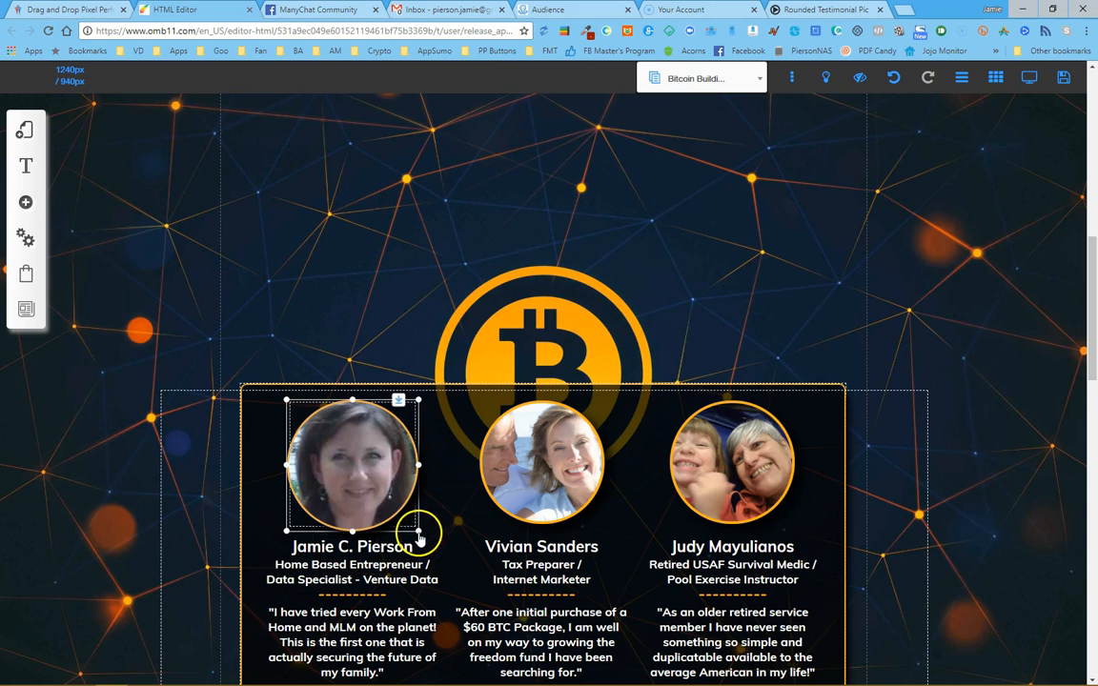
drag(414, 529, 413, 526)
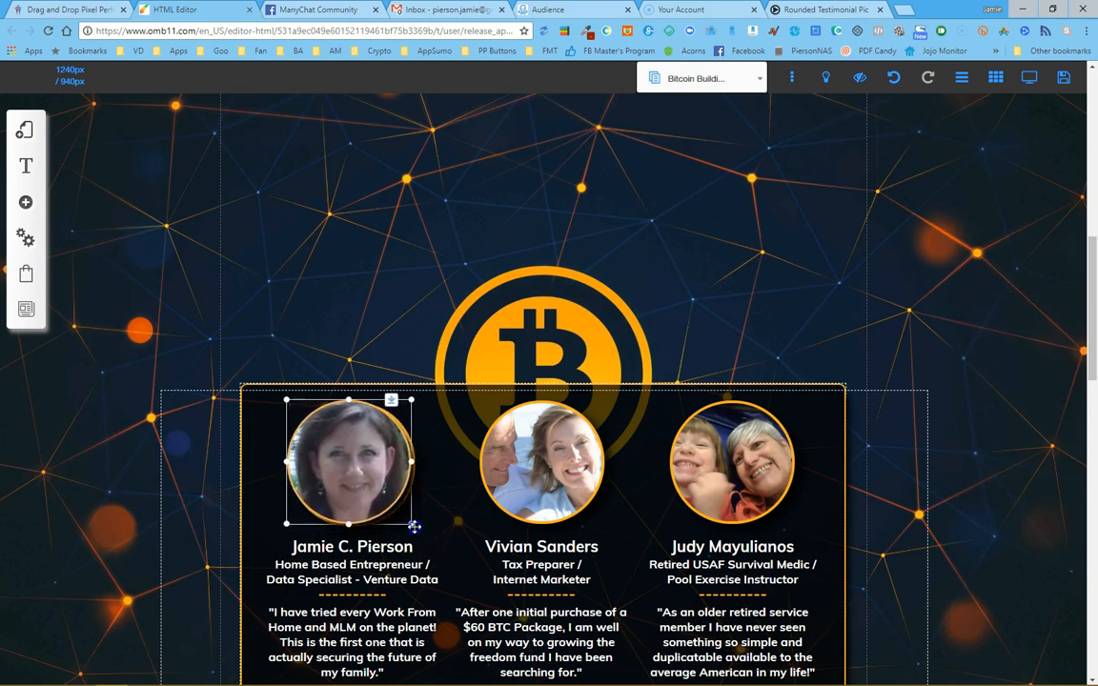
drag(344, 473, 347, 472)
click(448, 296)
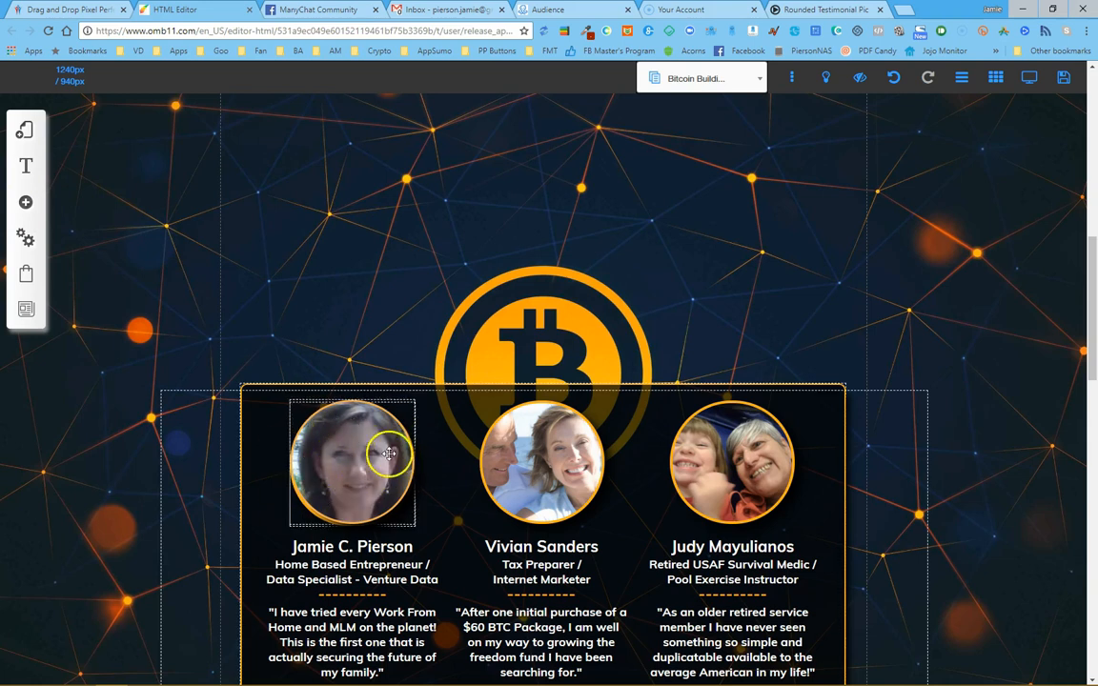
drag(338, 460, 466, 279)
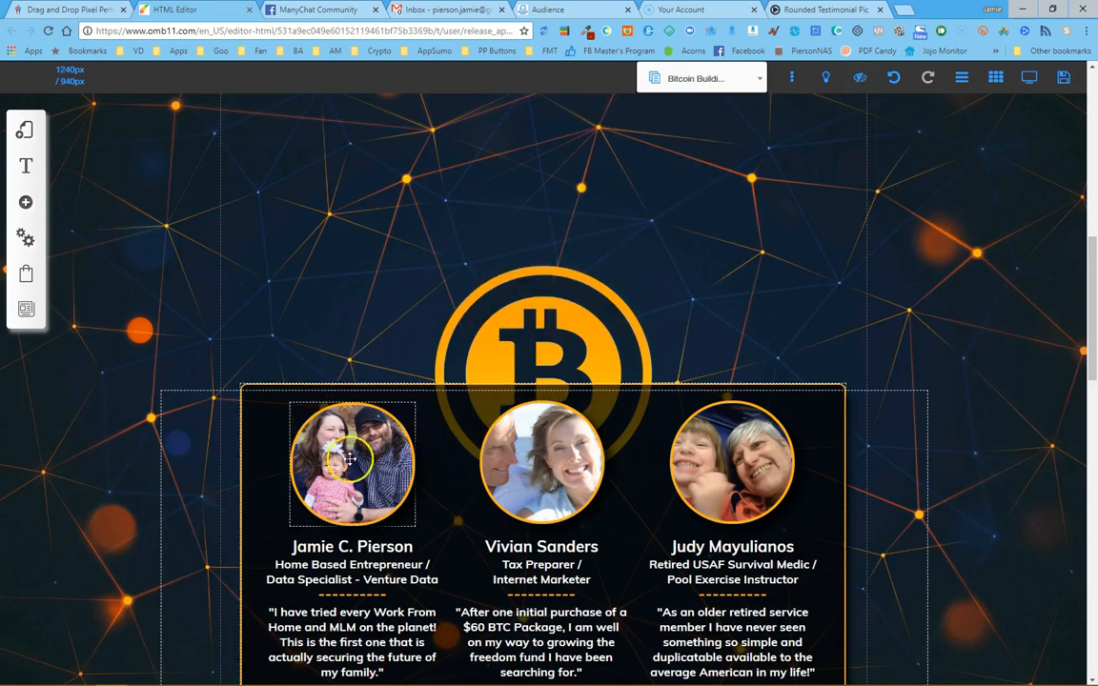
Shift the middle testimonial photo to the right and nudge the first testimonial's photo, name, job title and quote individually
scroll(81, 404, down, 3)
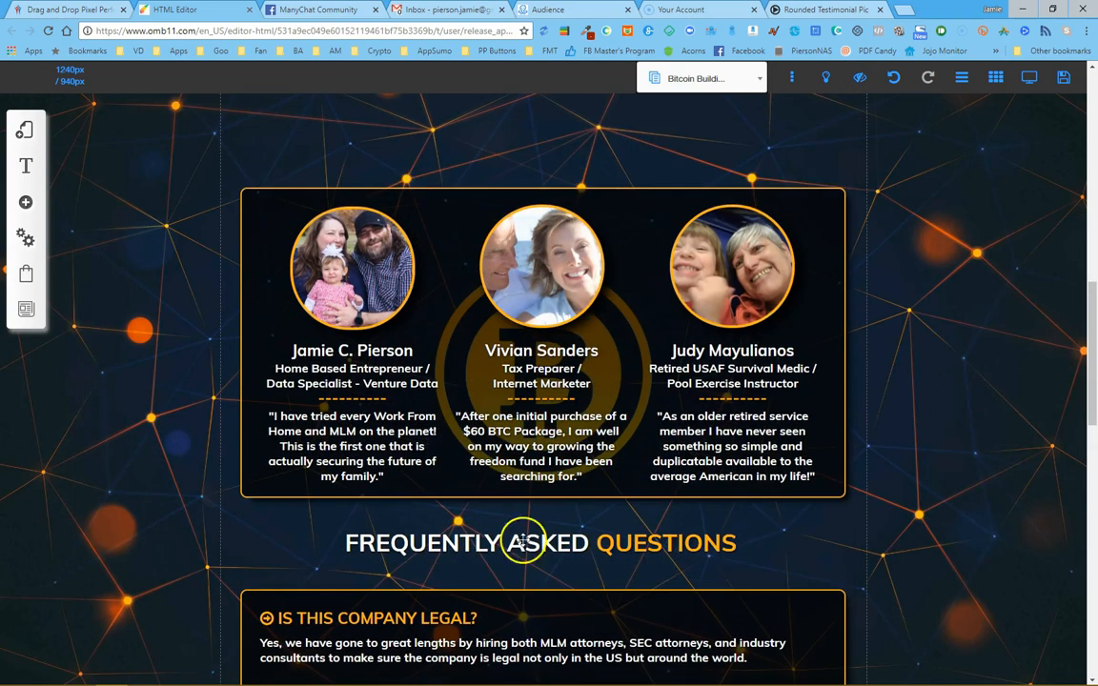
click(357, 265)
drag(547, 257, 582, 265)
click(321, 343)
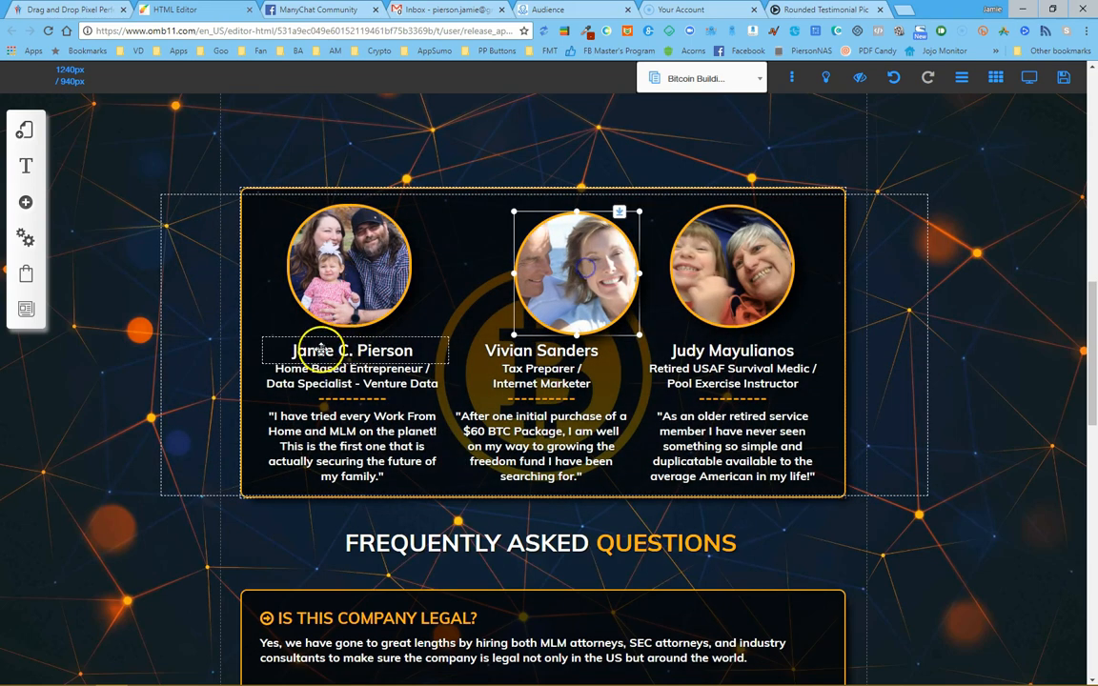
drag(328, 350, 319, 345)
drag(345, 383, 348, 400)
drag(342, 431, 341, 434)
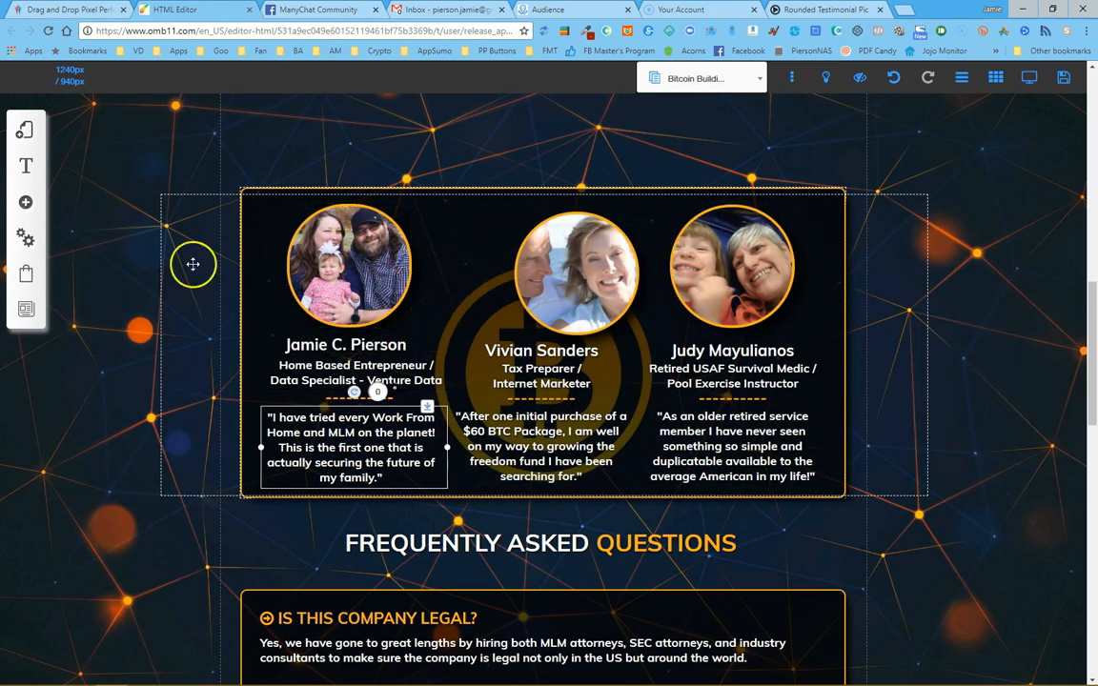
Move the dark testimonial panel down and pull its transparent container of photos and texts left and down past the panel's lower border
click(253, 188)
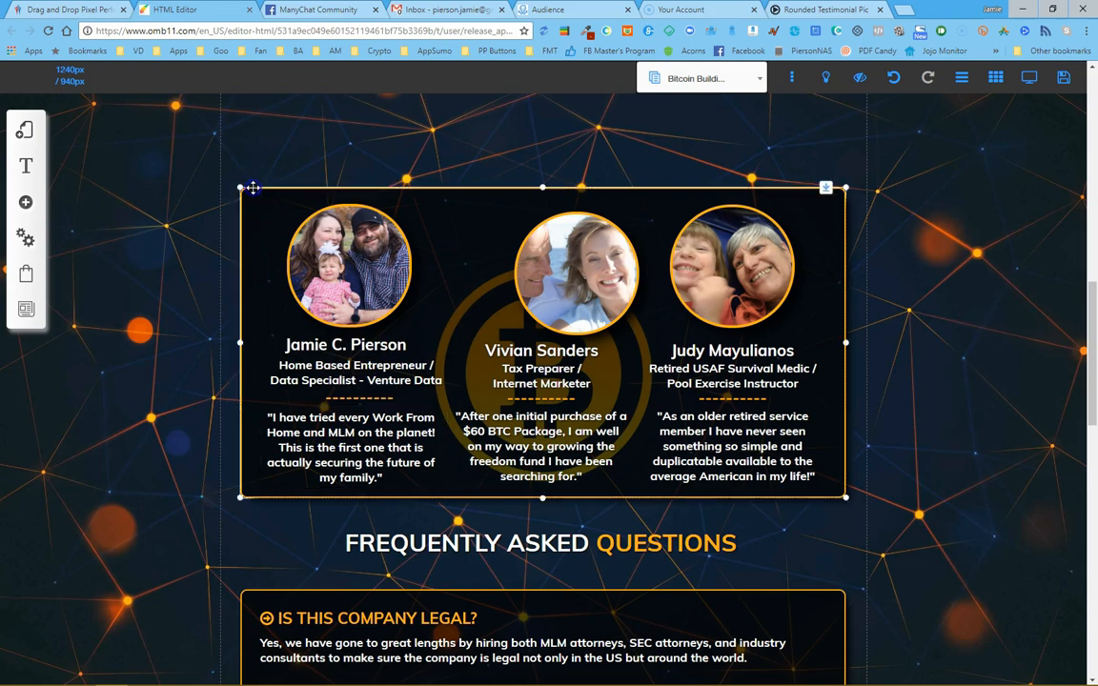
mouse_move(263, 188)
mouse_down()
mouse_move(257, 171)
mouse_move(254, 237)
mouse_move(276, 167)
mouse_move(265, 204)
mouse_up()
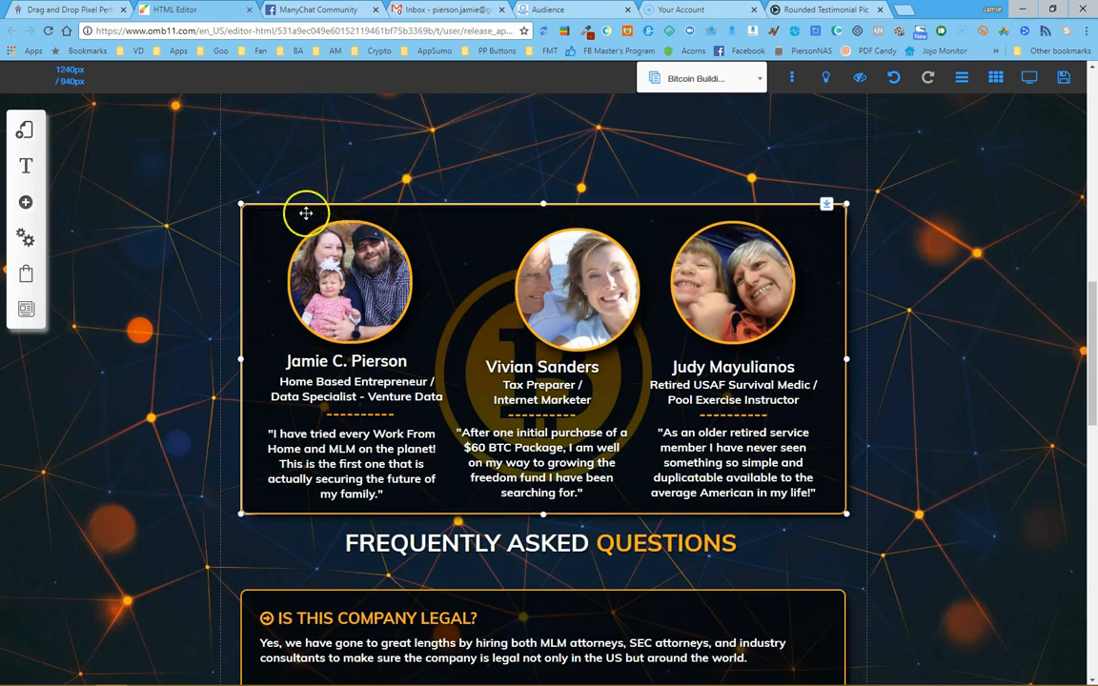
mouse_move(204, 251)
mouse_down()
mouse_move(196, 355)
mouse_move(500, 412)
mouse_move(545, 391)
mouse_move(464, 399)
mouse_move(443, 422)
mouse_move(446, 451)
mouse_move(286, 167)
mouse_move(200, 248)
mouse_up()
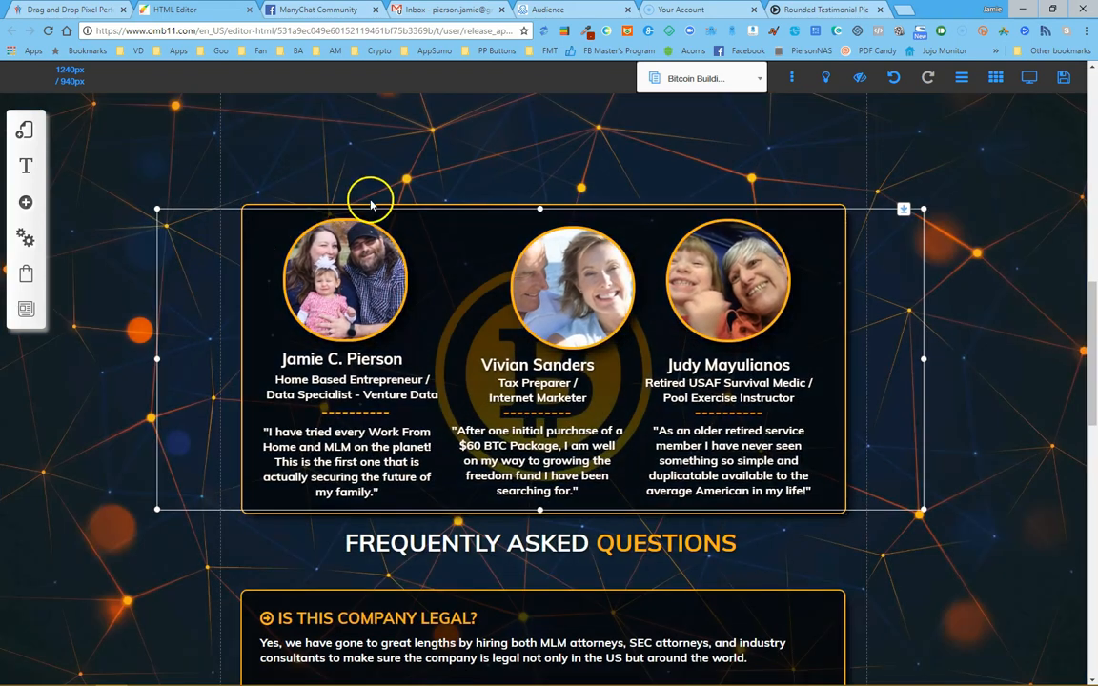
drag(806, 208, 794, 238)
click(868, 254)
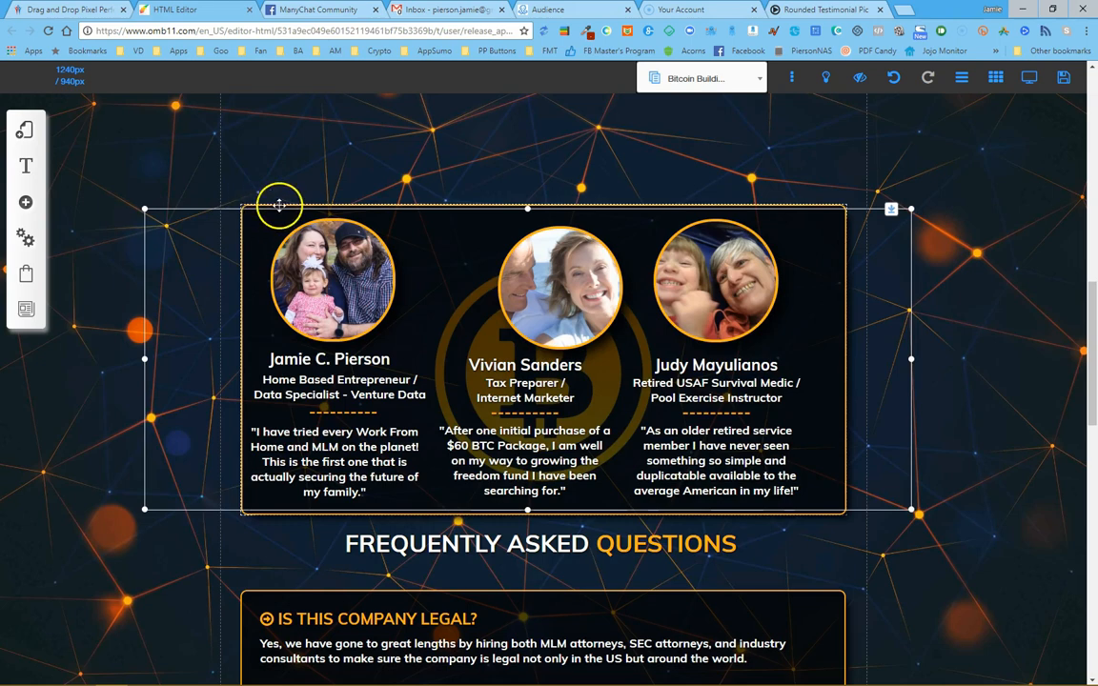
drag(825, 204, 803, 443)
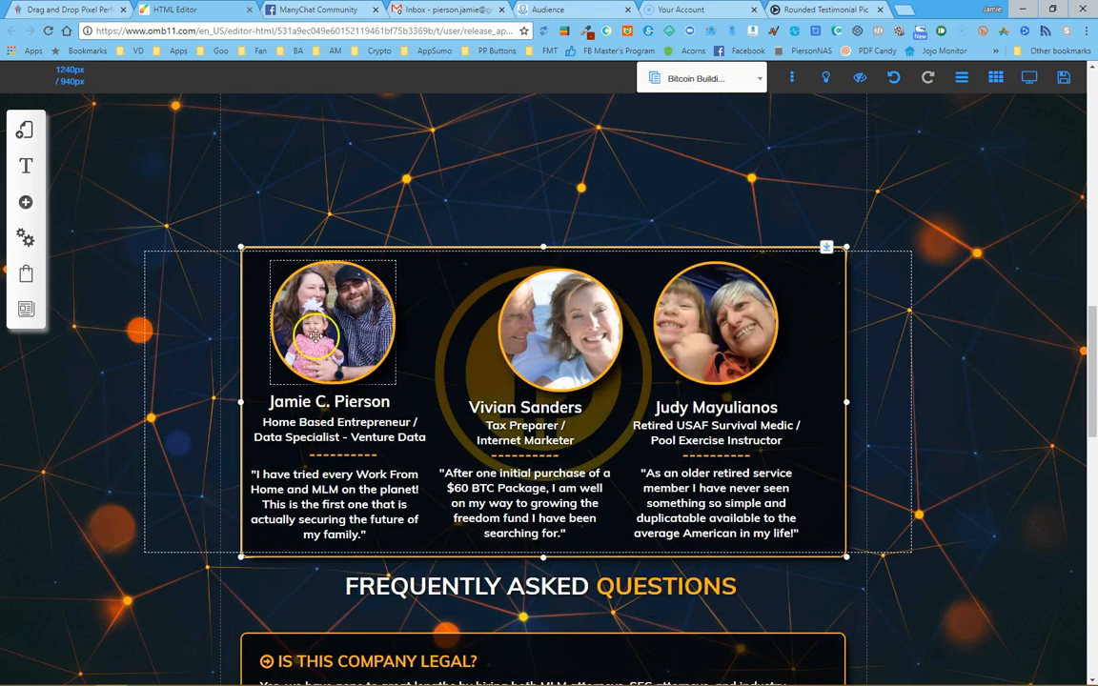
drag(177, 276, 167, 411)
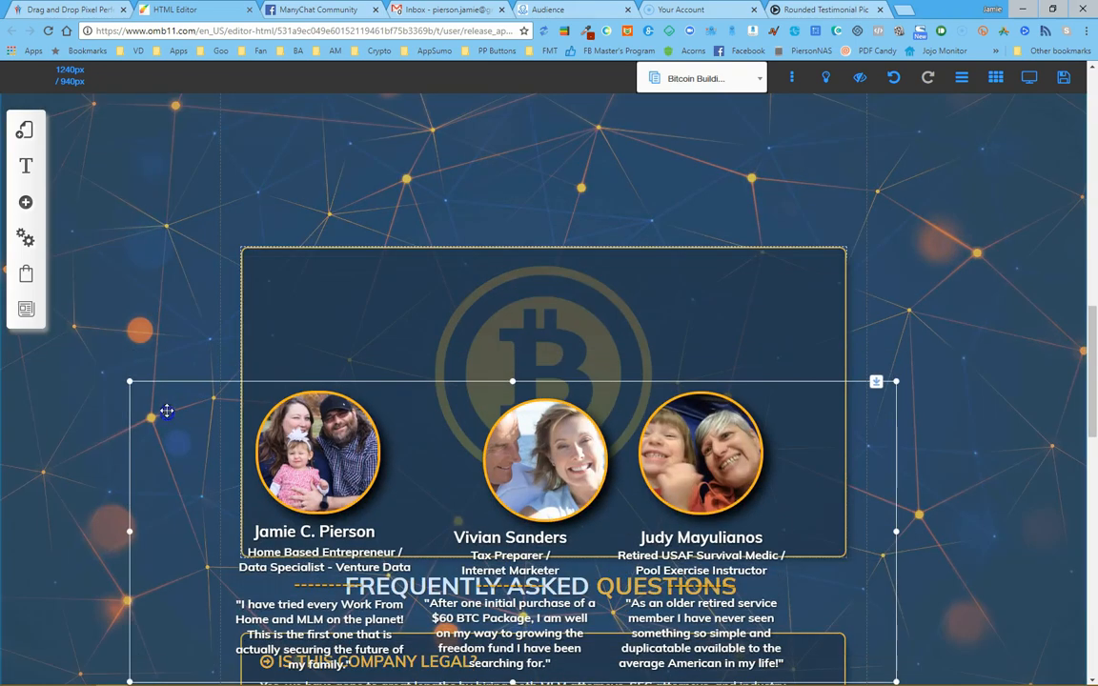
Duplicate the dark orange-bordered testimonial panel and place the copy above the original, over the Bitcoin logo
drag(373, 303, 373, 303)
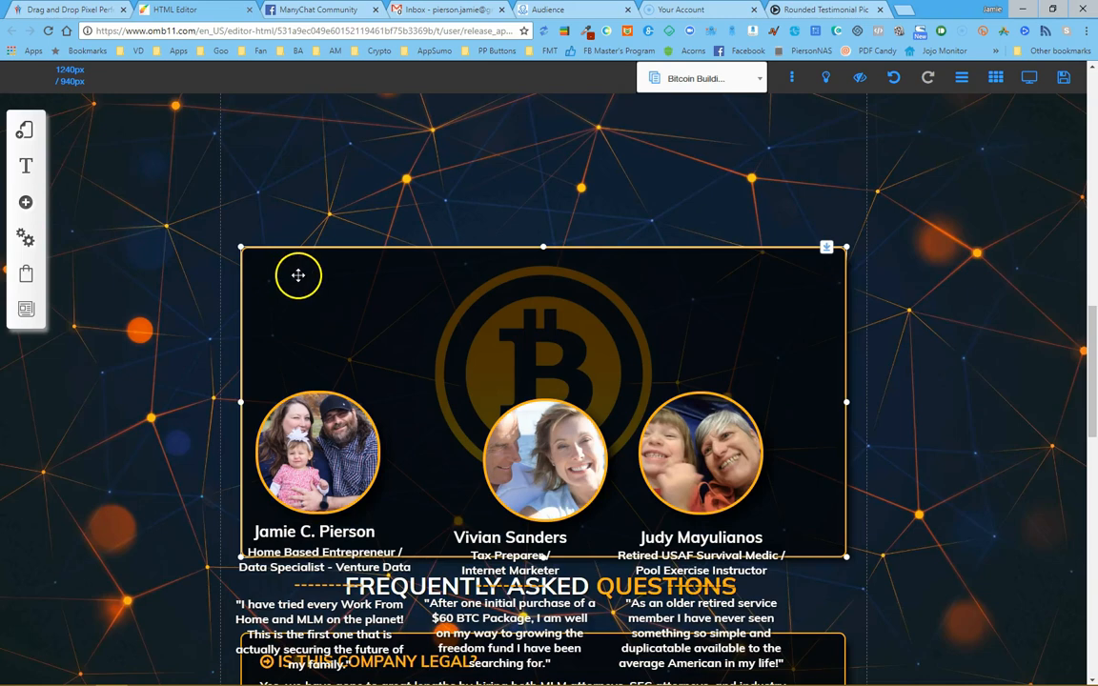
double_click(299, 276)
click(518, 417)
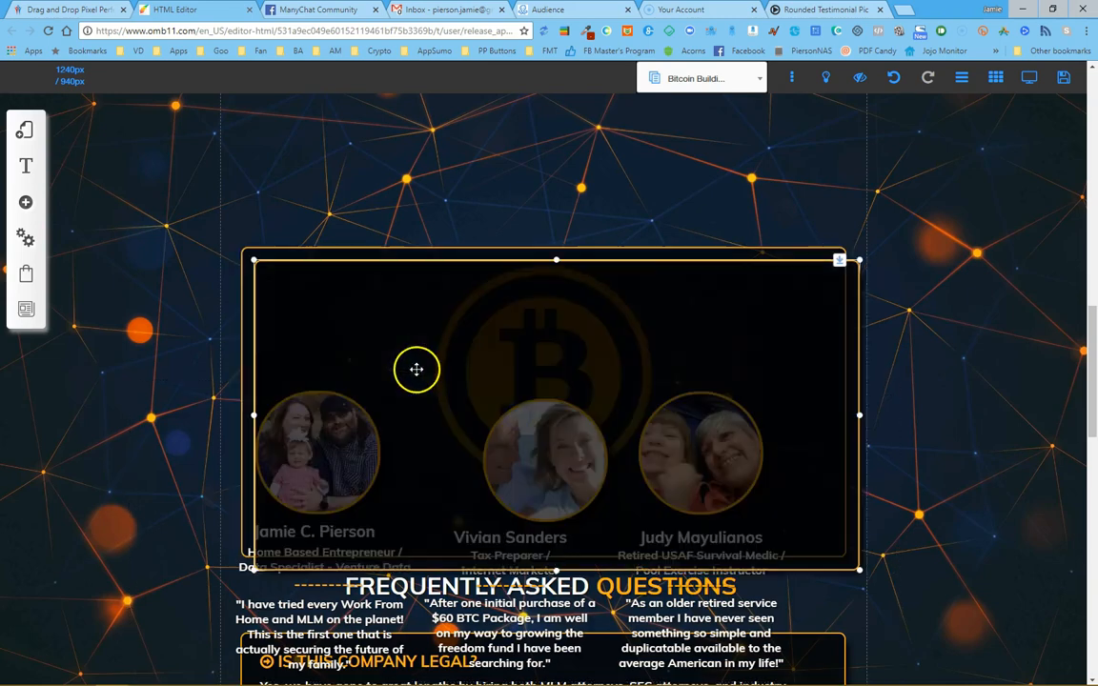
mouse_move(411, 340)
mouse_down()
mouse_move(387, 142)
mouse_move(375, 304)
mouse_move(392, 343)
mouse_move(484, 237)
mouse_move(478, 216)
mouse_move(477, 235)
mouse_up()
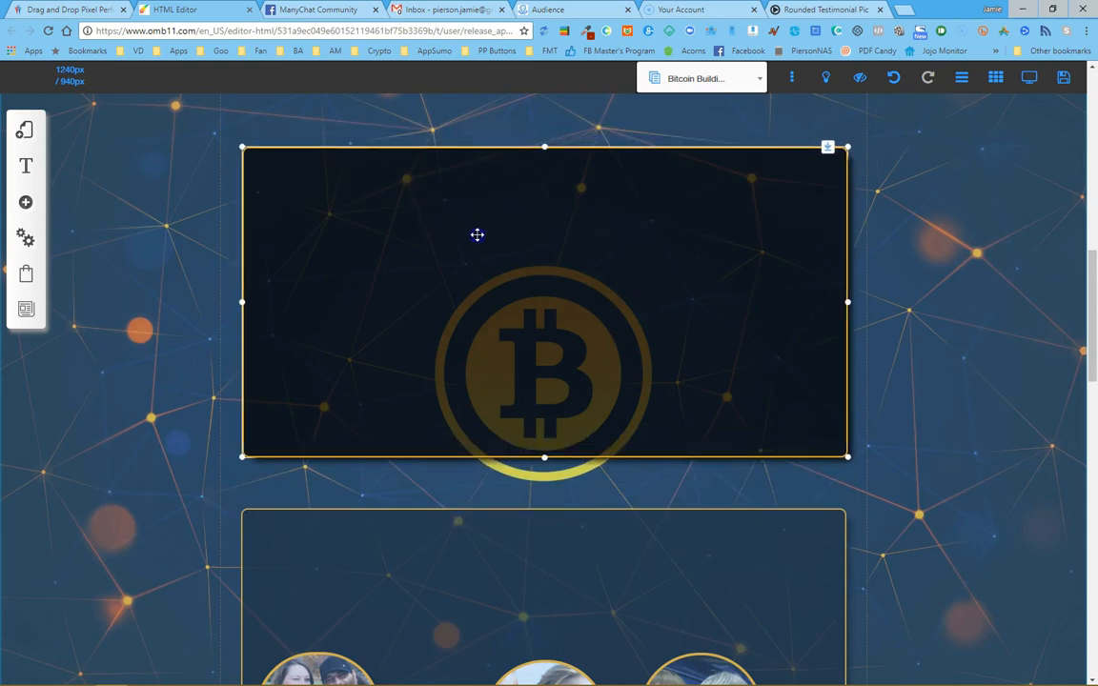
drag(442, 327, 444, 320)
Move the transparent testimonial container back up into the lower panel and place its family photo in the empty upper panel's upper-left corner
scroll(442, 523, down, 2)
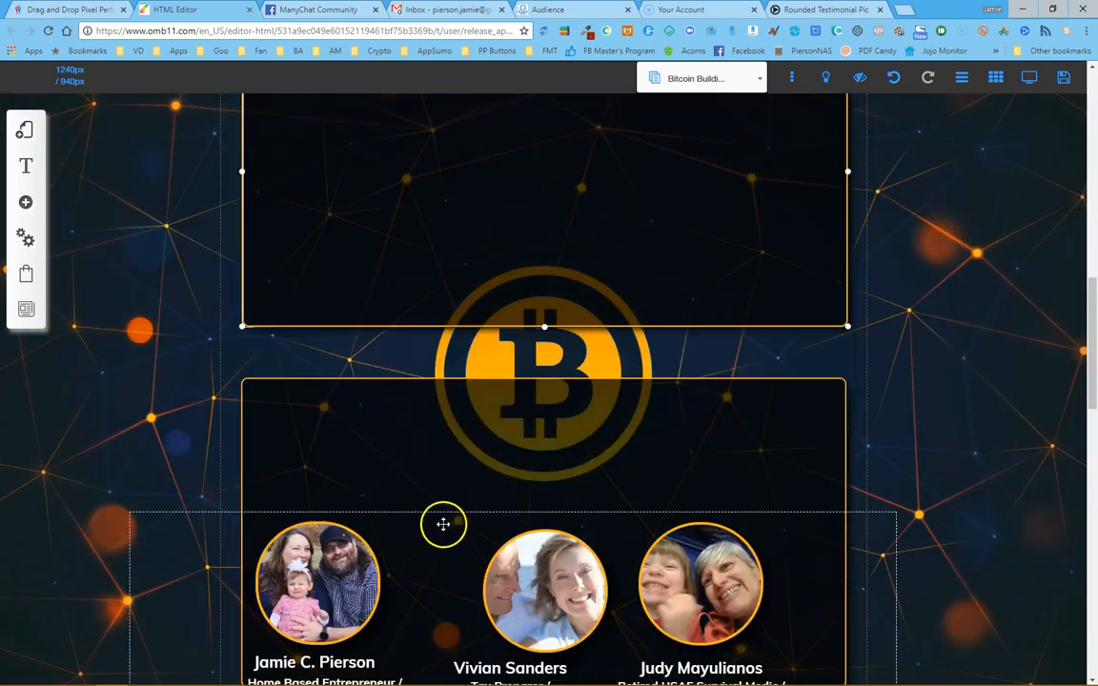
mouse_move(209, 559)
mouse_down()
mouse_move(169, 470)
mouse_move(153, 381)
mouse_move(166, 408)
mouse_move(165, 459)
mouse_up()
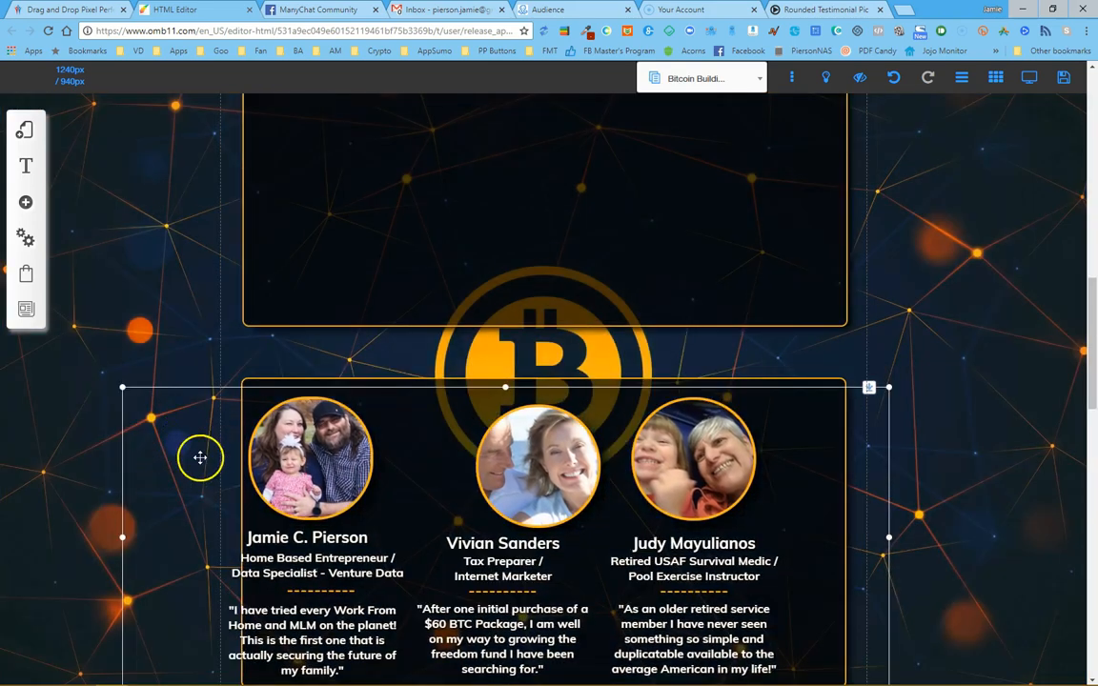
drag(338, 467, 444, 221)
drag(440, 303, 312, 201)
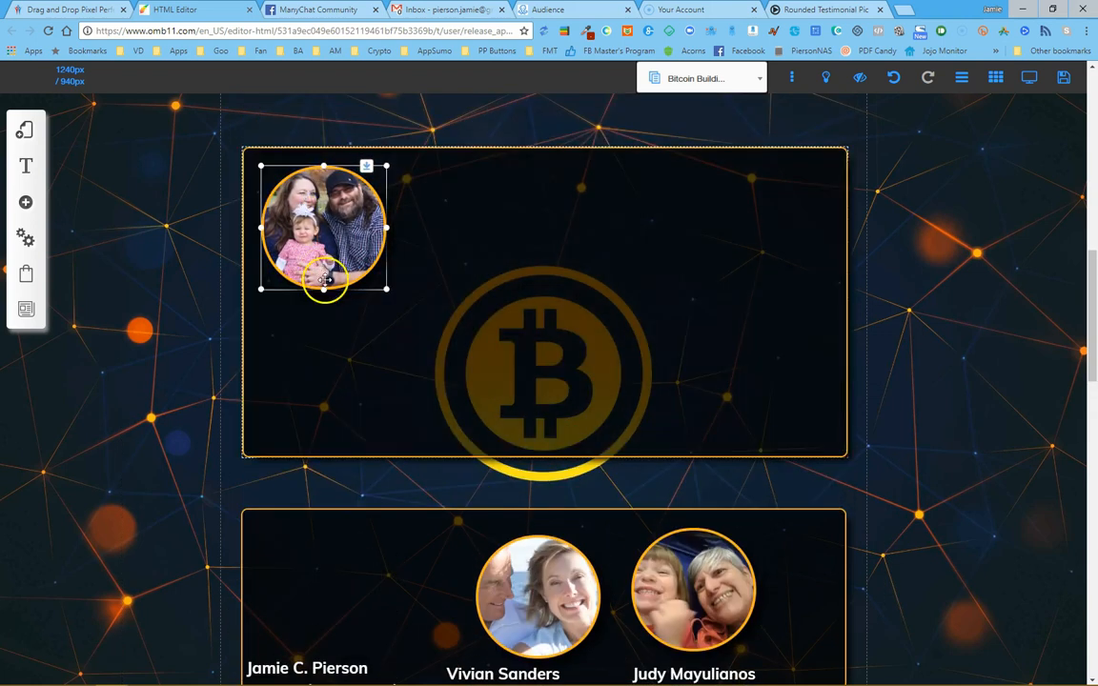
Move the family photo completely outside the upper panel on its left side, and shift the empty panel slightly down and left
drag(309, 247, 138, 386)
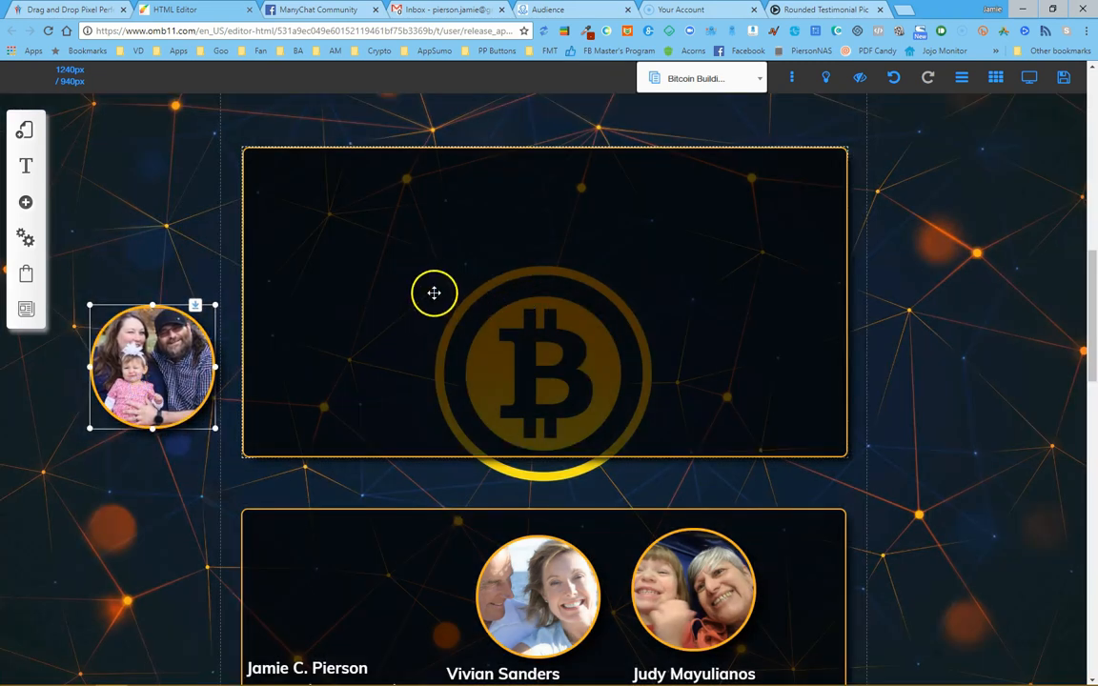
drag(434, 293, 412, 309)
click(127, 356)
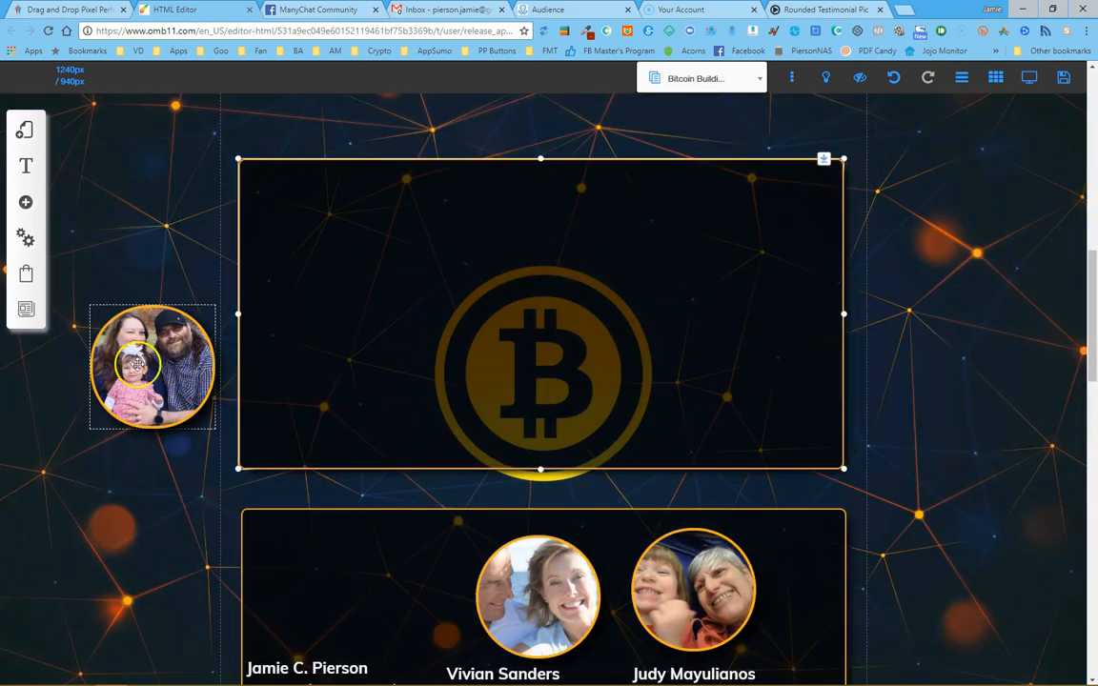
Reposition the family photo so its right edge barely overlaps the upper panel's left border, and move the panel slightly up
drag(88, 415, 201, 373)
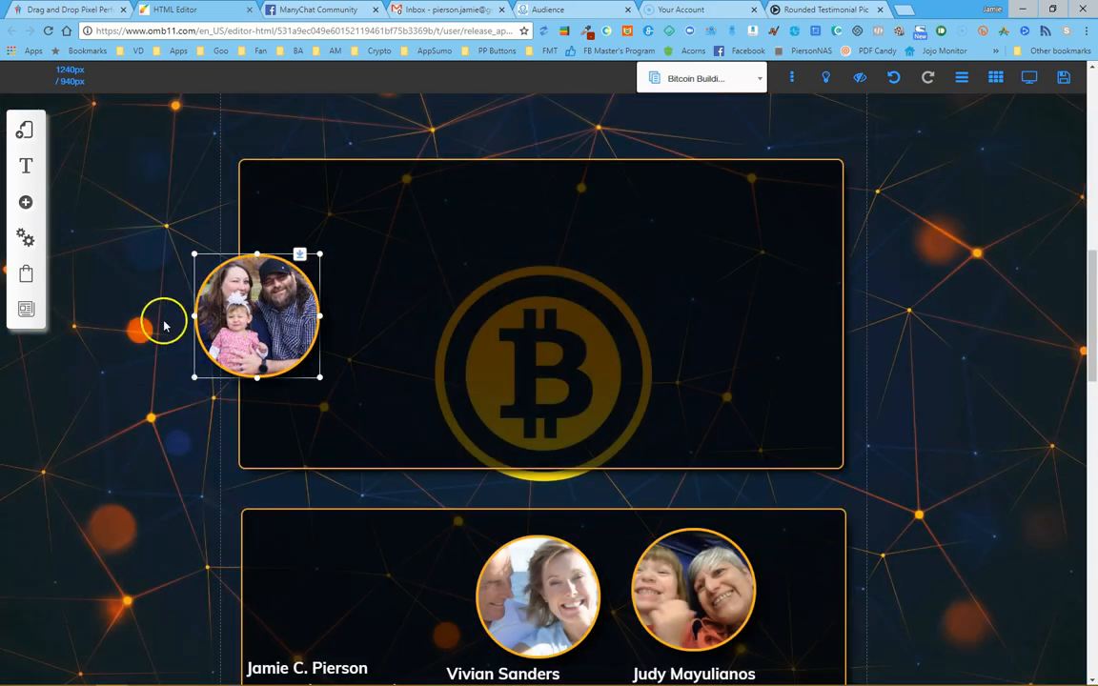
drag(260, 312, 166, 421)
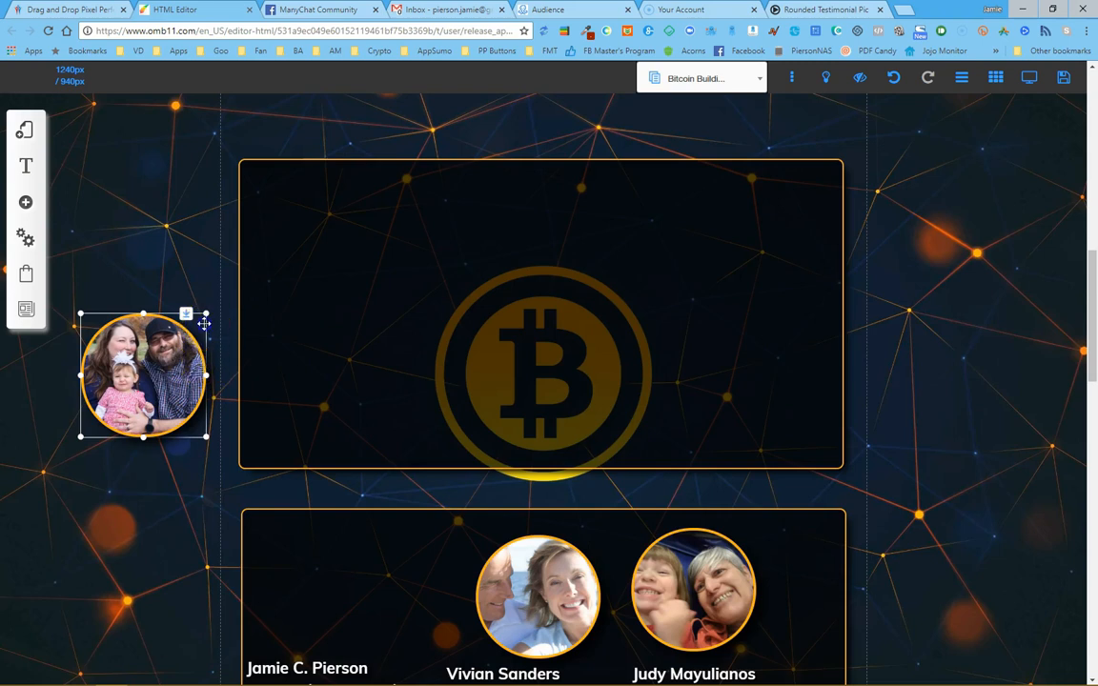
drag(211, 323, 244, 325)
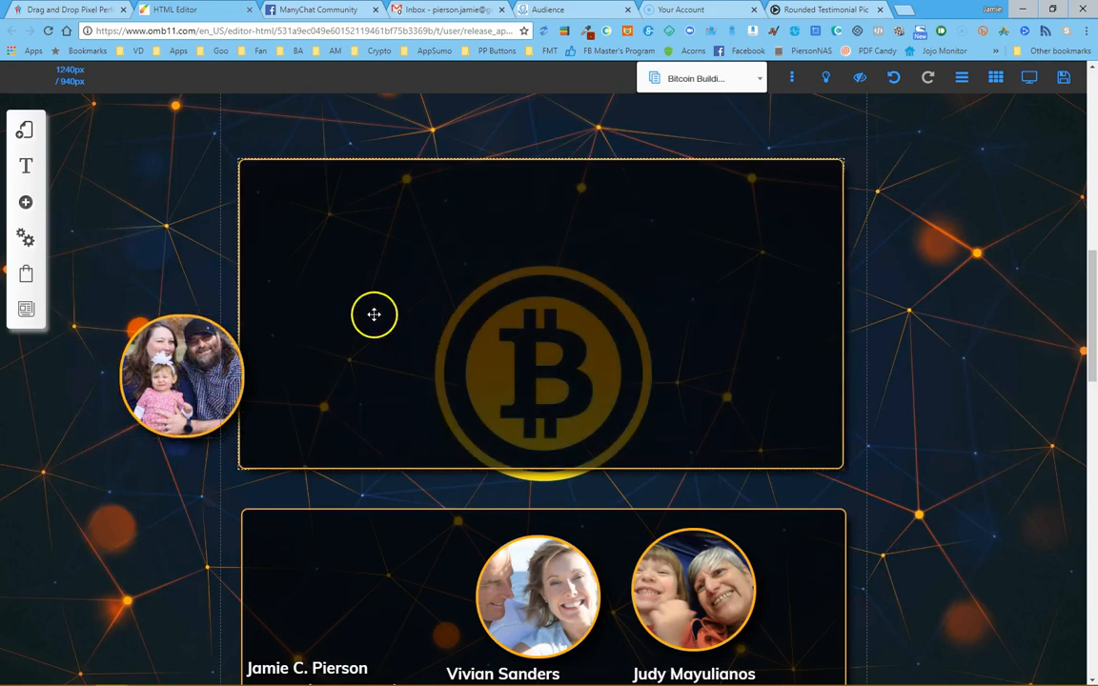
mouse_move(764, 193)
mouse_down()
mouse_move(752, 267)
mouse_move(743, 256)
mouse_move(752, 191)
mouse_move(752, 257)
mouse_move(768, 178)
mouse_up()
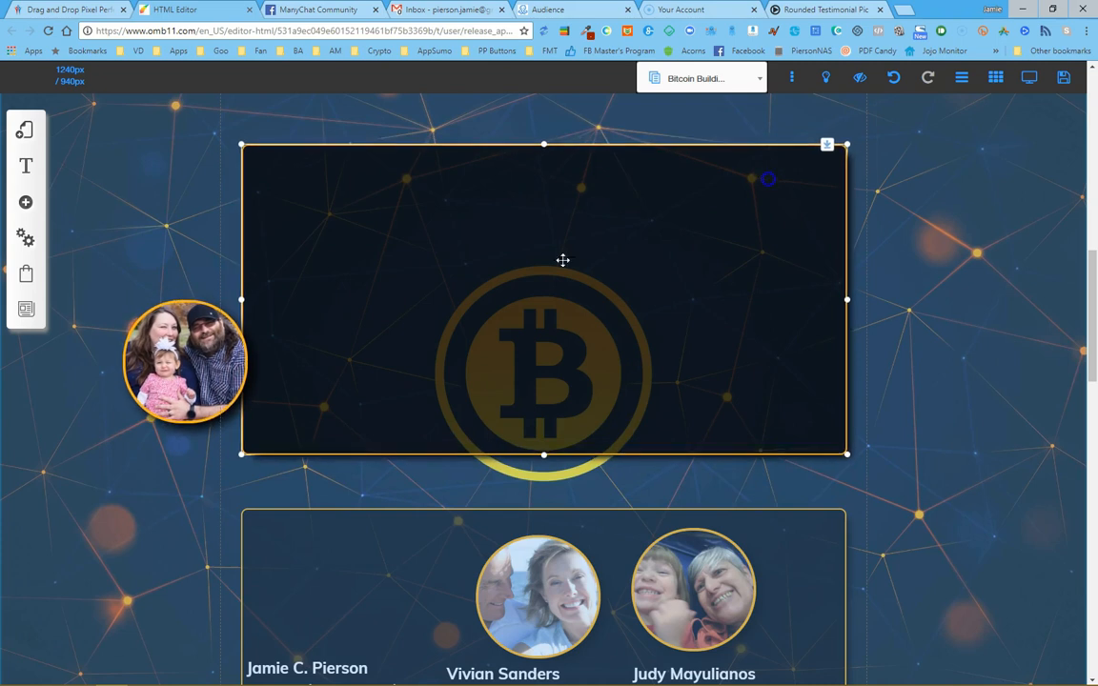
Place the family photo halfway across the upper panel's left border and shift the panel to test whether the photo follows
click(237, 359)
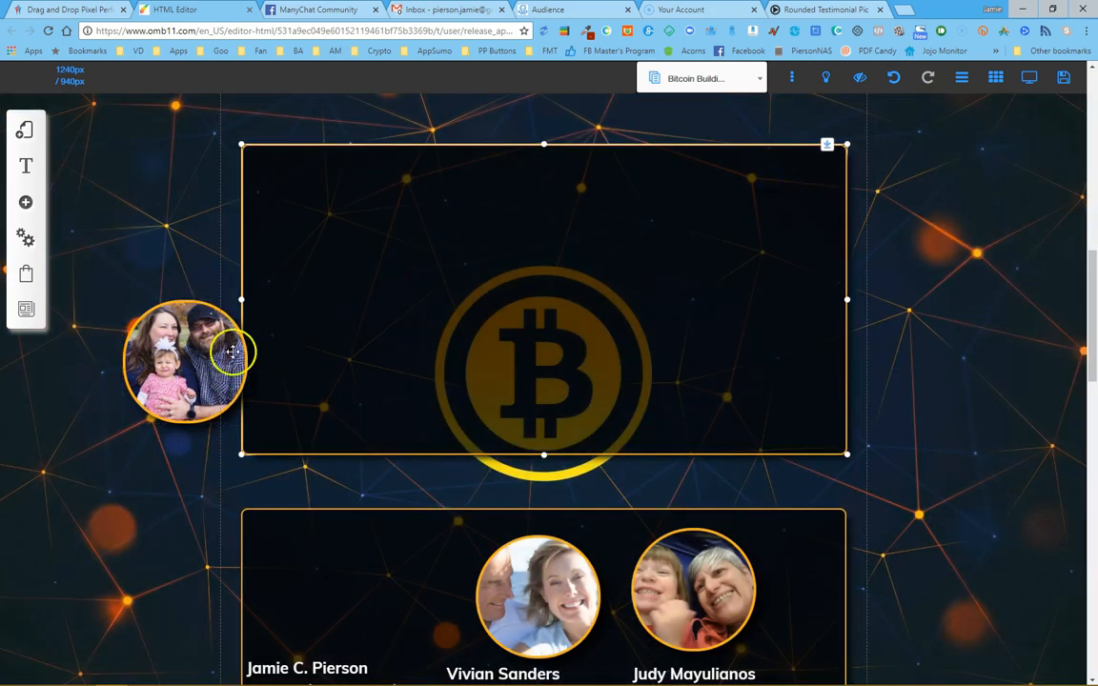
drag(132, 308, 153, 284)
drag(502, 245, 500, 264)
drag(226, 289, 271, 326)
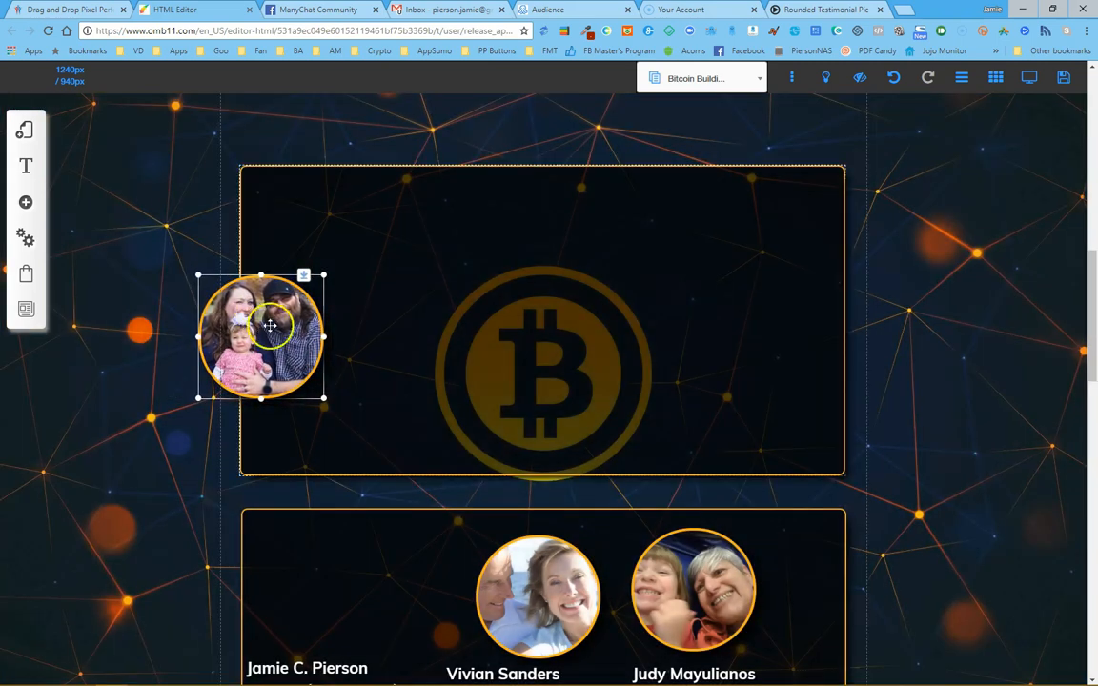
mouse_move(675, 185)
mouse_down()
mouse_move(666, 257)
mouse_move(678, 172)
mouse_up()
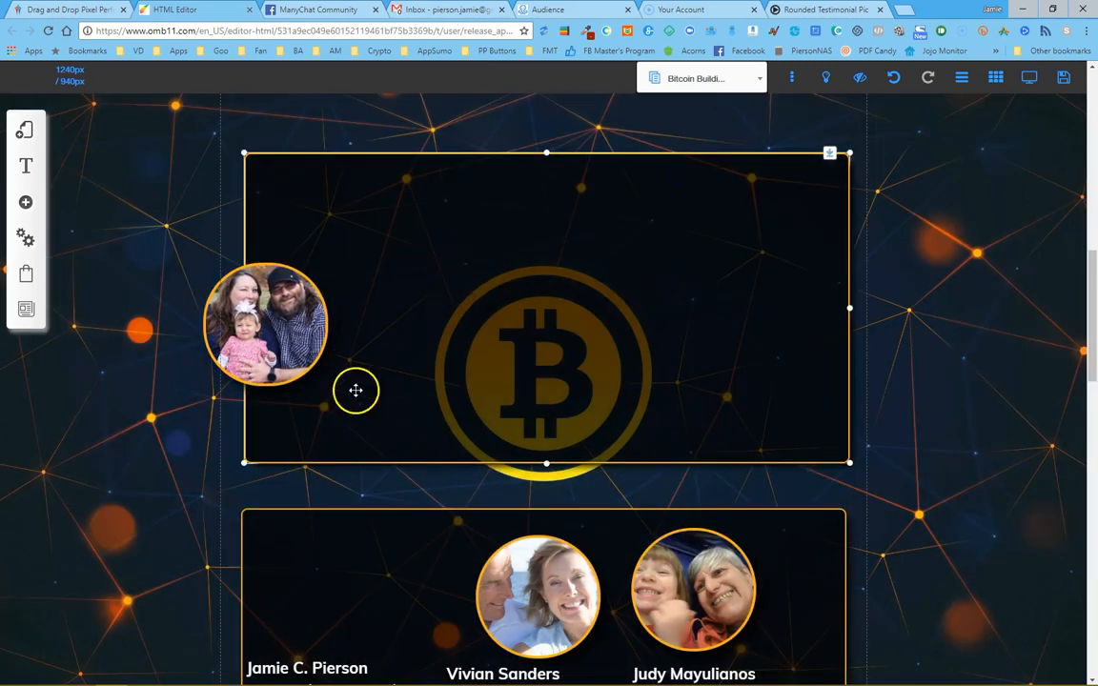
Move the transparent container with the remaining testimonials from the lower panel into the upper panel, and reposition the upper panel slightly
scroll(324, 394, down, 2)
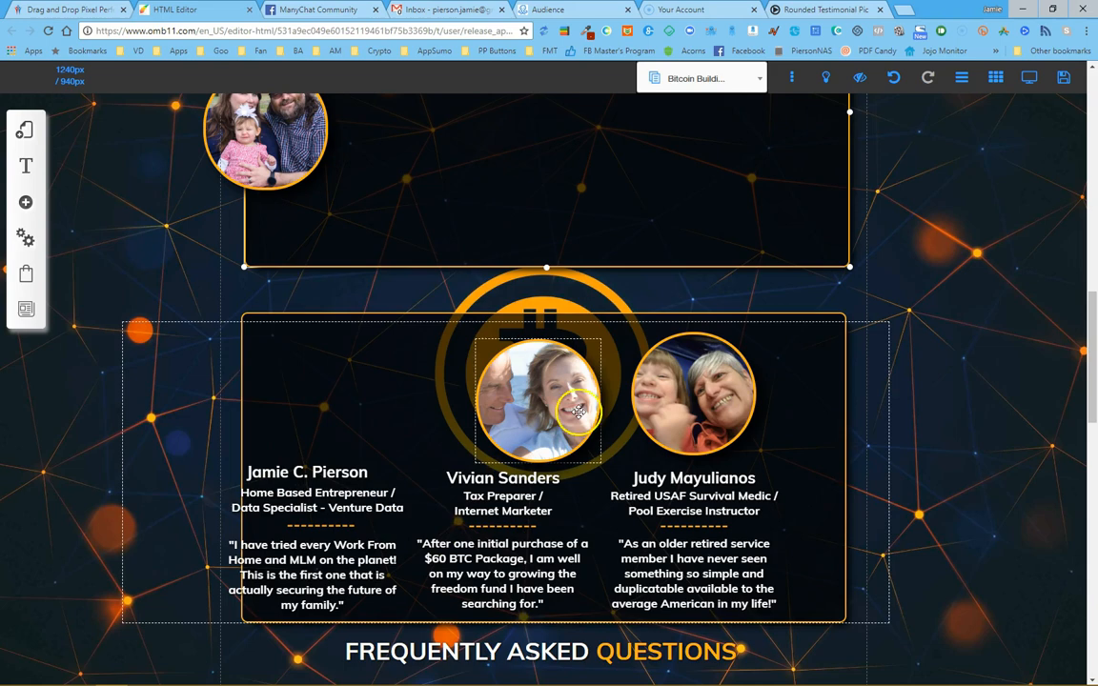
drag(158, 380, 140, 347)
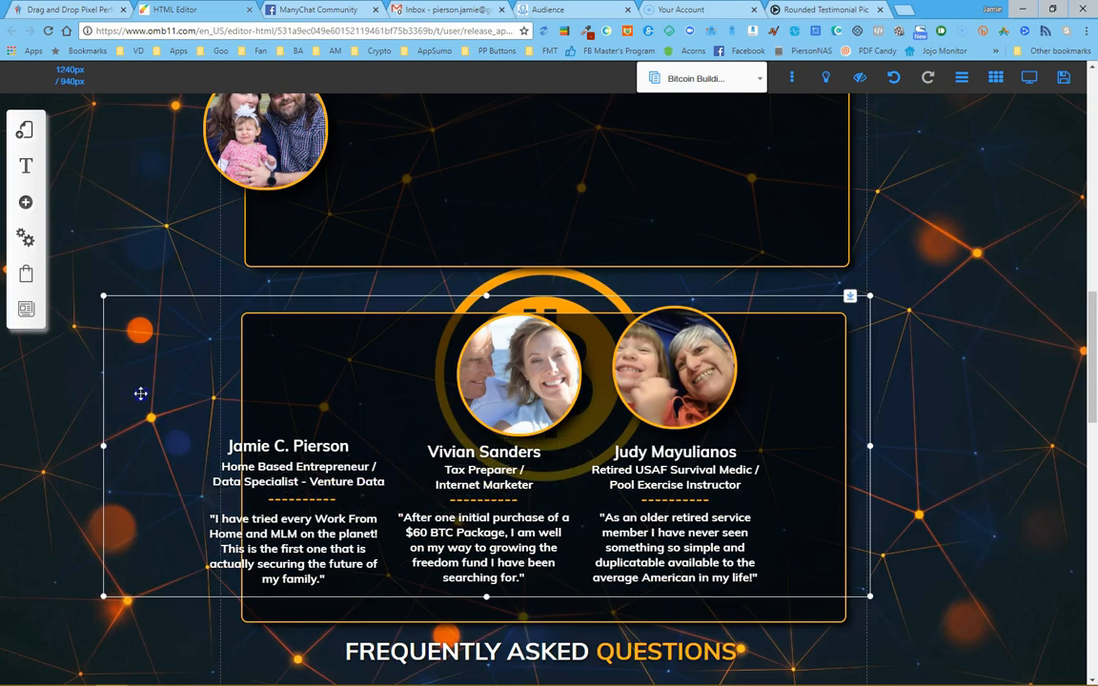
drag(140, 394, 380, 188)
scroll(312, 327, up, 2)
mouse_move(583, 207)
mouse_down()
mouse_move(559, 181)
mouse_move(579, 217)
mouse_up()
drag(537, 362, 346, 242)
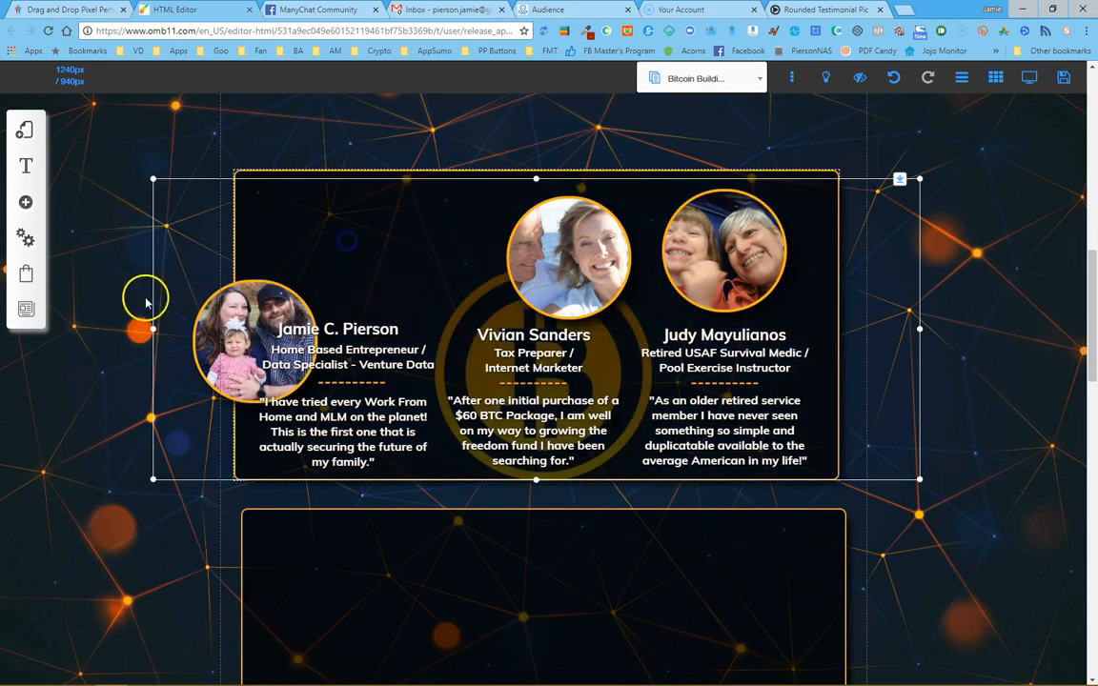